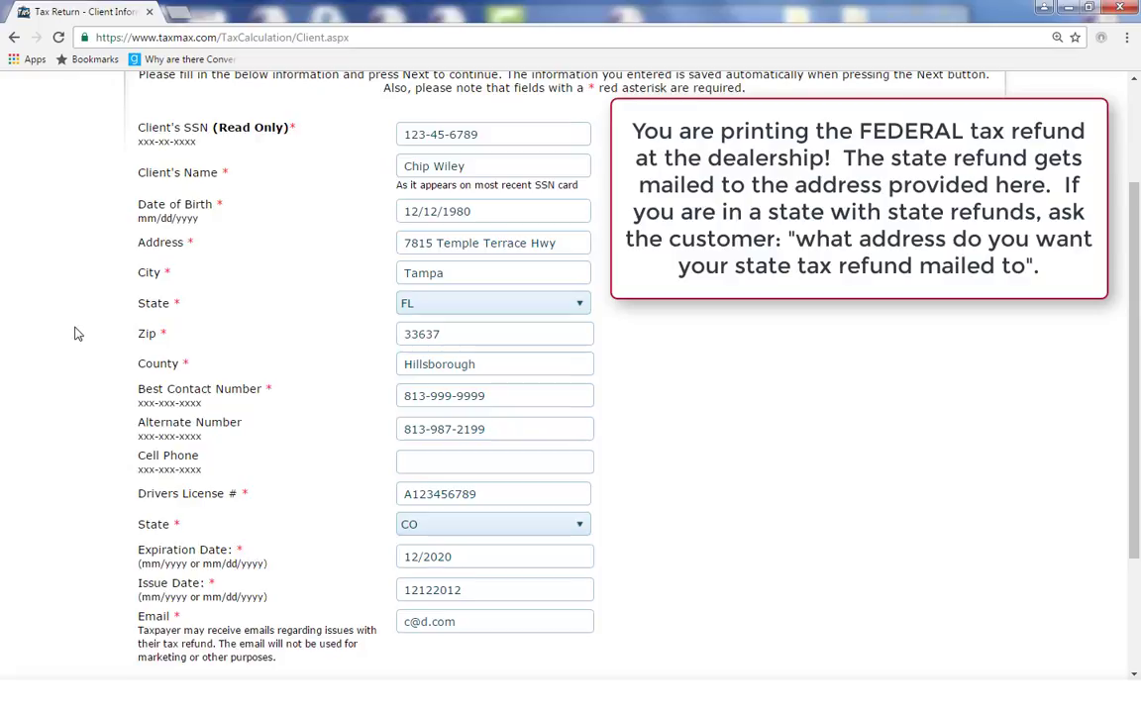
Review the Head of Household and Married Filing Separate criteria, keep Head of Household as the filing status and continue to the dependent listing.
{"action": "scroll", "coordinate": [76, 332], "scroll_direction": "down", "scroll_amount": 2}
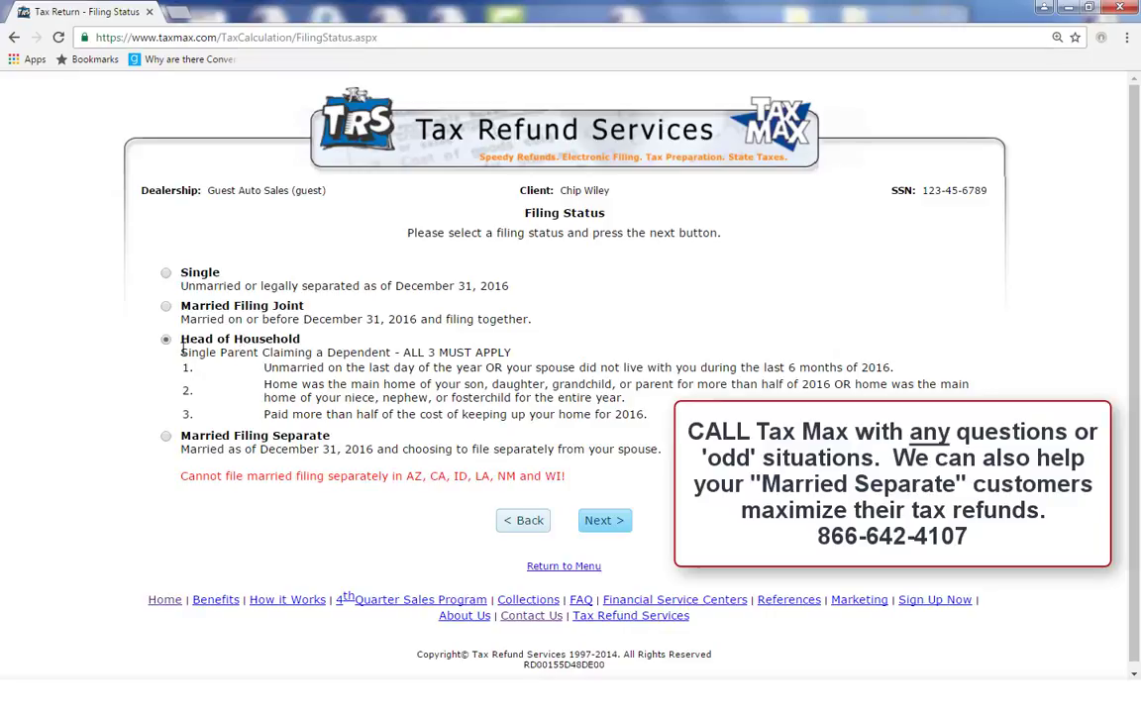
{"action": "left_click_drag", "start_coordinate": [181, 353], "coordinate": [389, 348]}
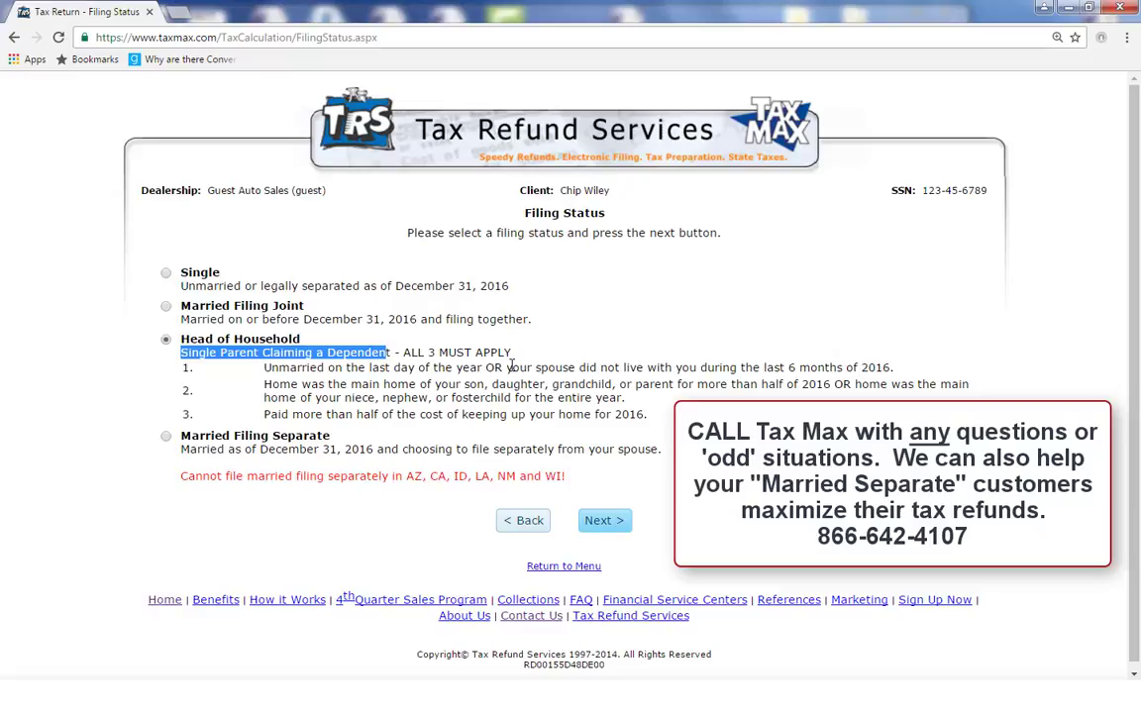
{"action": "left_click_drag", "start_coordinate": [506, 368], "coordinate": [904, 369]}
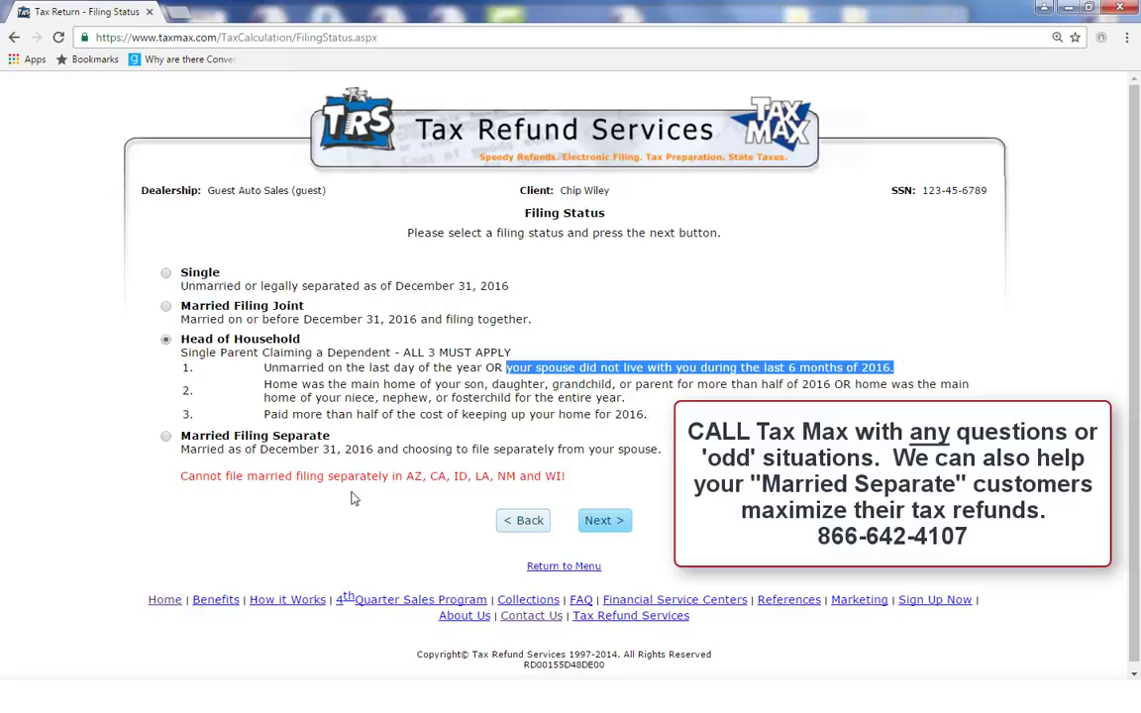
{"action": "left_click_drag", "start_coordinate": [332, 437], "coordinate": [180, 431]}
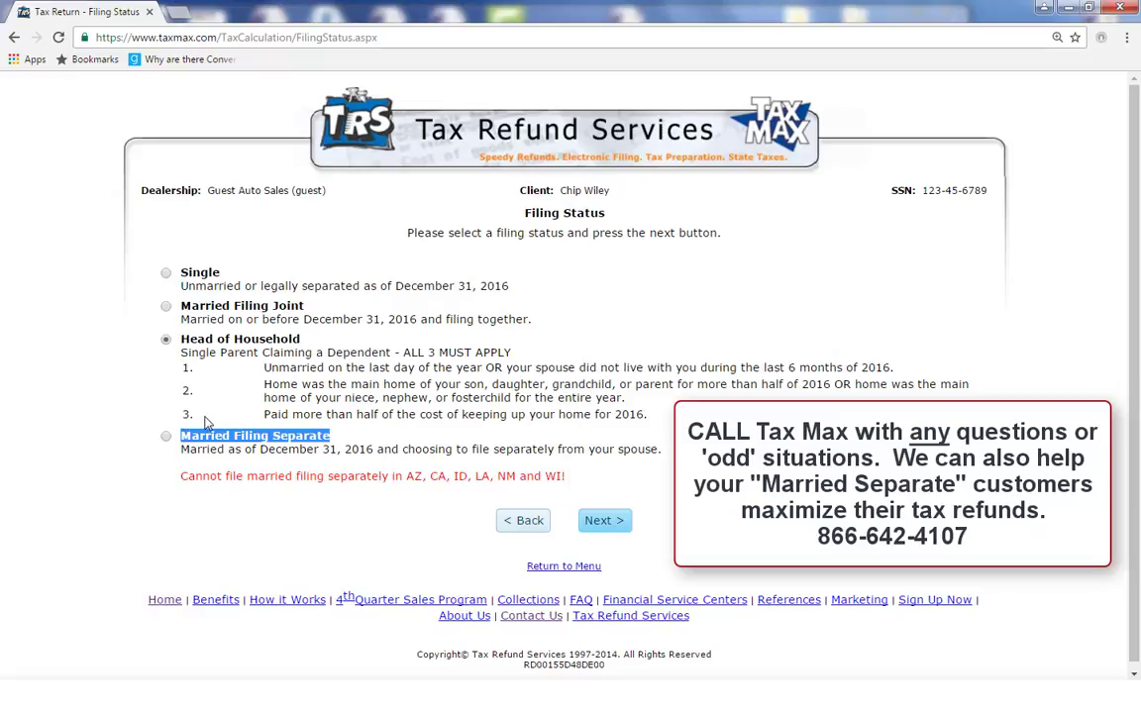
{"action": "left_click", "coordinate": [604, 520]}
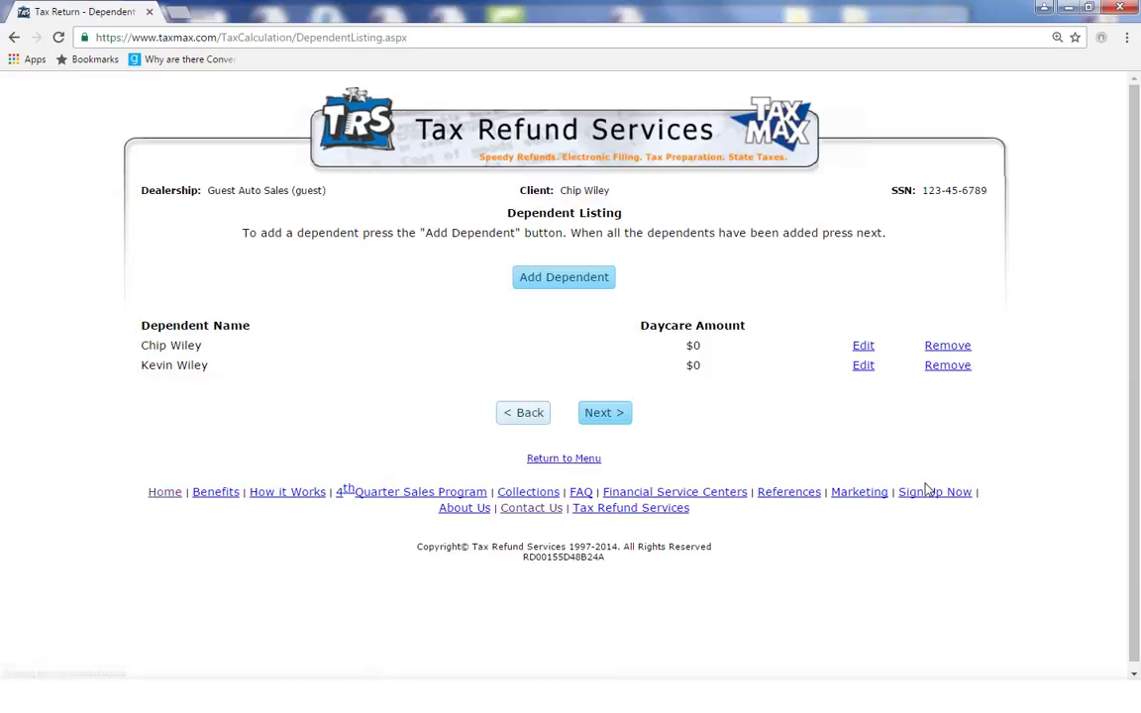
Open the second listed dependent's record, keep Son as the relationship and Neither for Student/Disabled, and save it.
{"action": "left_click_drag", "start_coordinate": [209, 367], "coordinate": [148, 365]}
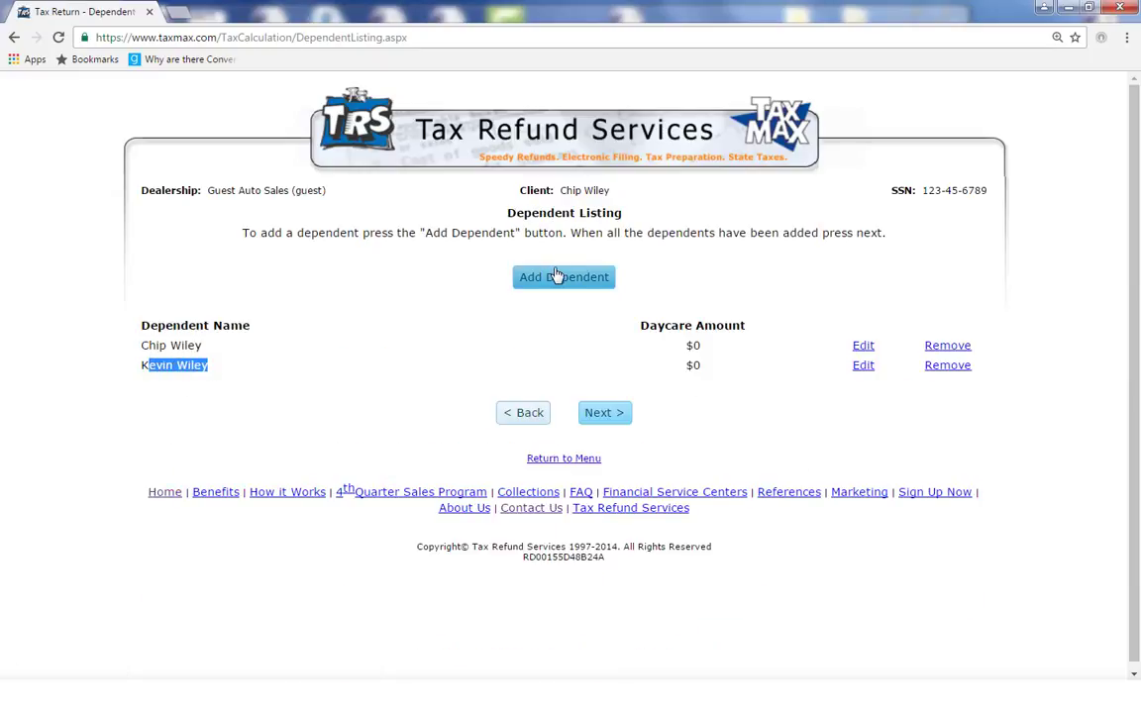
{"action": "left_click", "coordinate": [863, 366]}
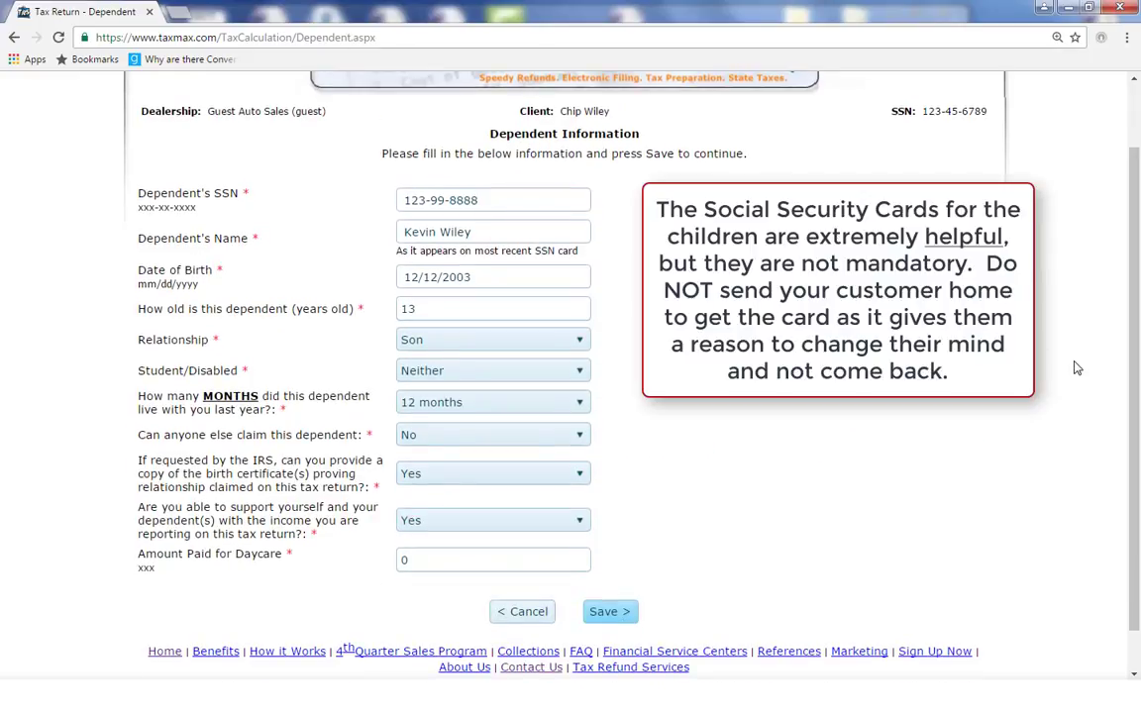
{"action": "left_click", "coordinate": [581, 344]}
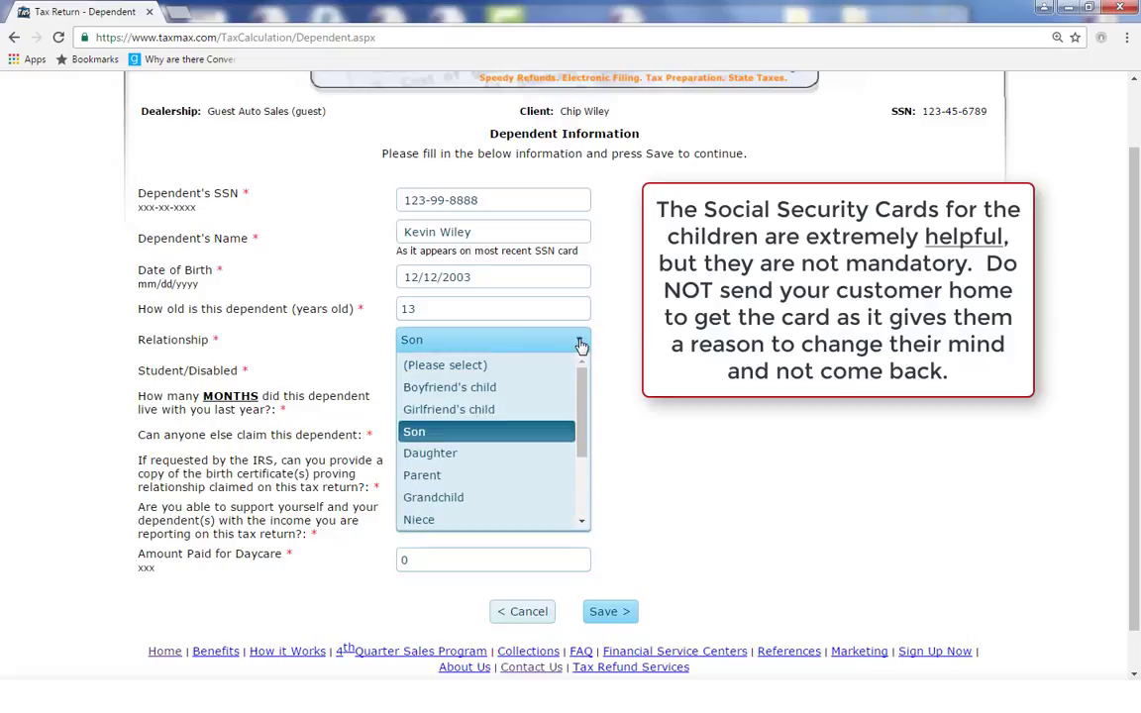
{"action": "left_click", "coordinate": [582, 344]}
{"action": "left_click", "coordinate": [584, 375]}
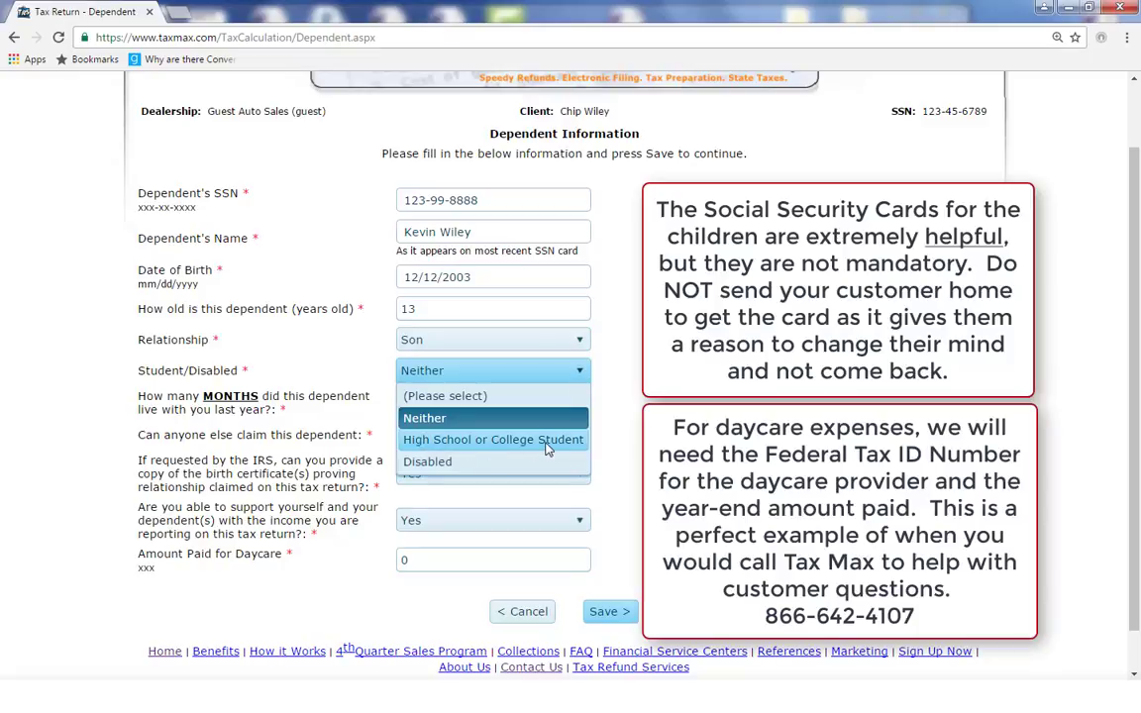
{"action": "left_click", "coordinate": [434, 422]}
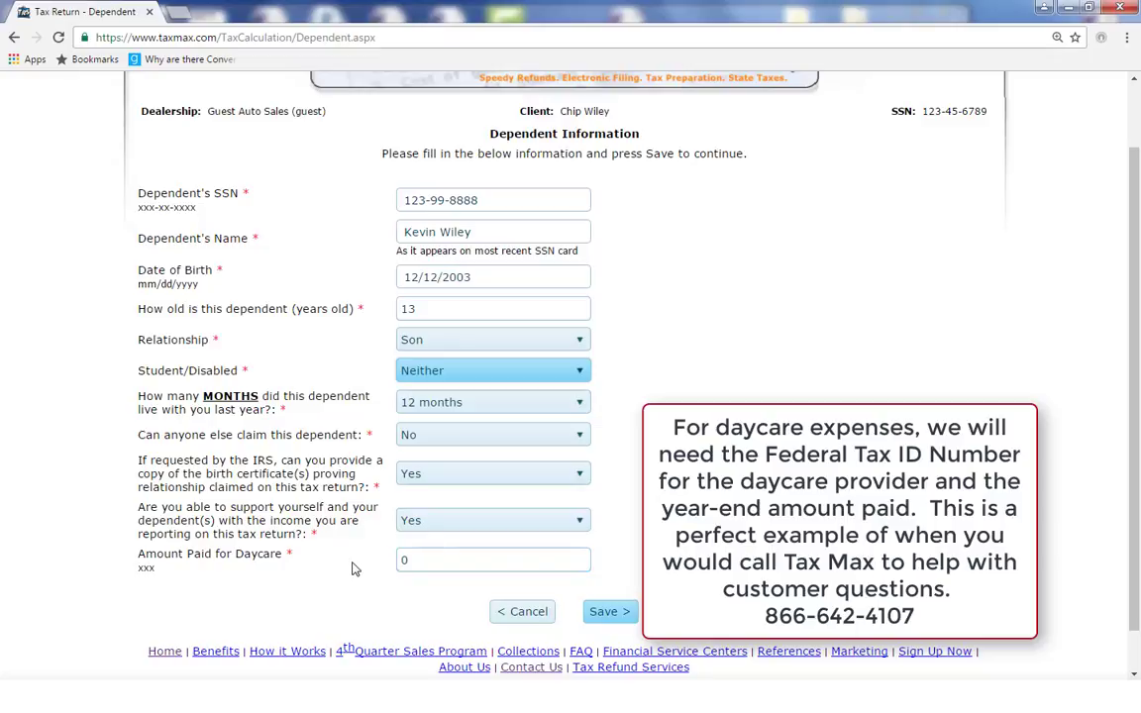
{"action": "left_click", "coordinate": [608, 614]}
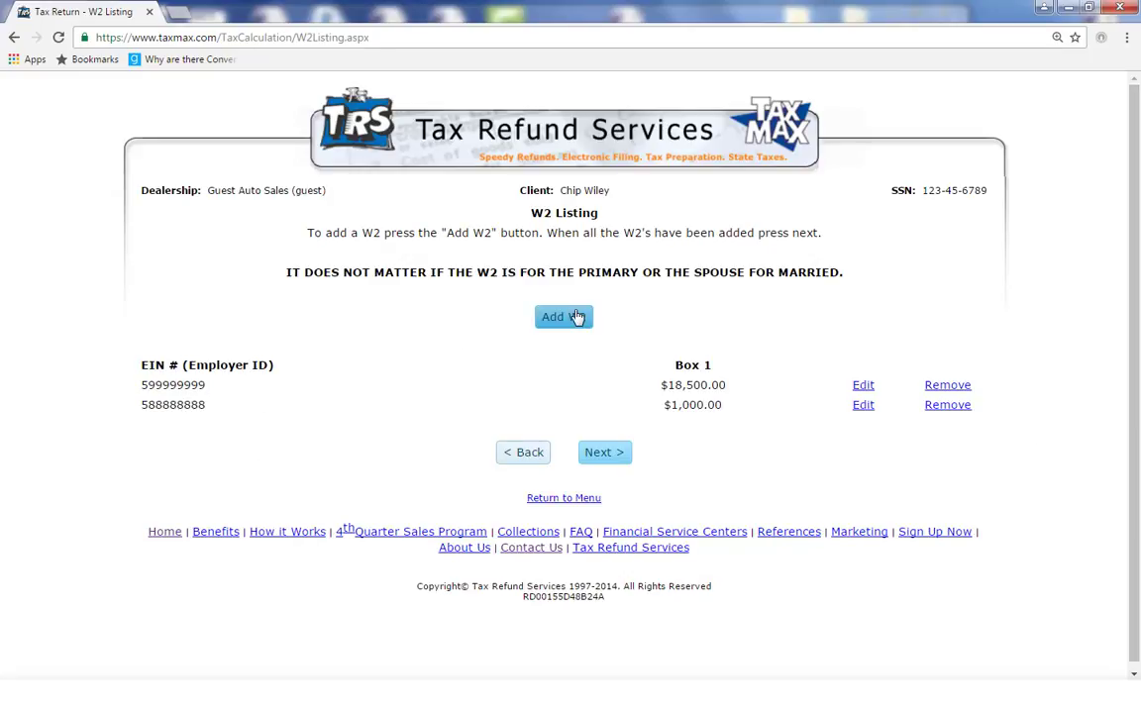
Check the employer ID, Box 1 and Box 2 entries of the first W2 against the sample W-2 image, and continue past the W2 listing.
{"action": "left_click", "coordinate": [864, 385]}
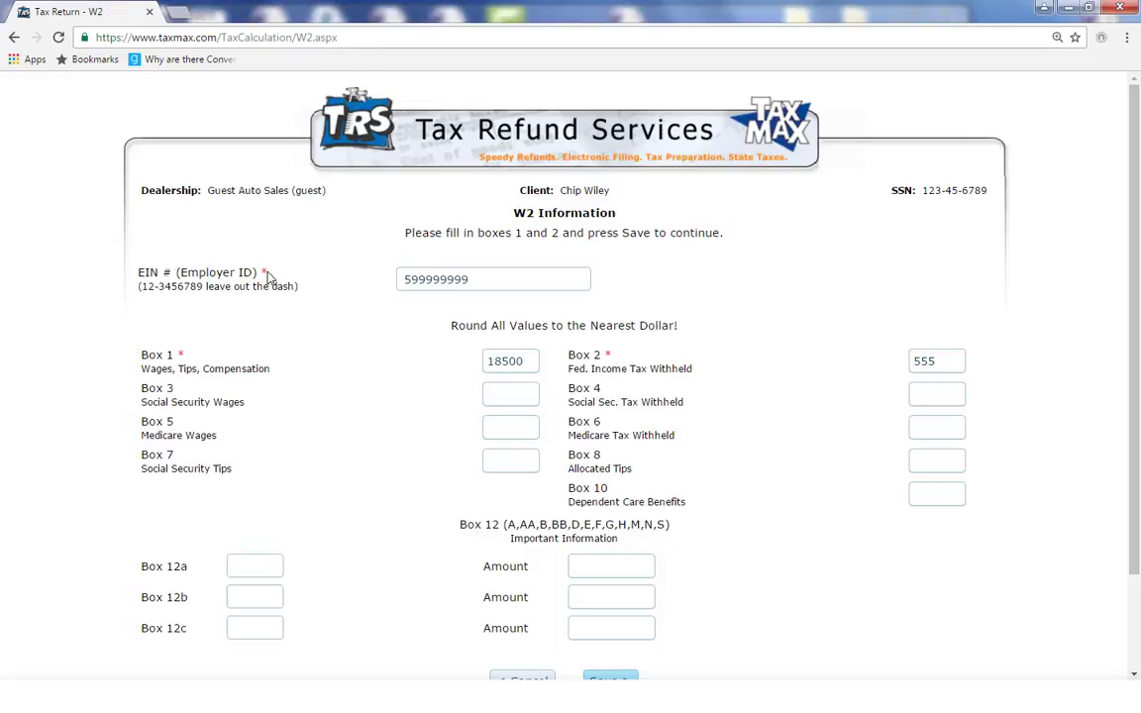
{"action": "left_click_drag", "start_coordinate": [267, 274], "coordinate": [222, 280]}
{"action": "left_click_drag", "start_coordinate": [184, 355], "coordinate": [155, 355]}
{"action": "left_click_drag", "start_coordinate": [613, 357], "coordinate": [585, 364]}
{"action": "left_click", "coordinate": [588, 358]}
{"action": "key", "text": "alt+Tab"}
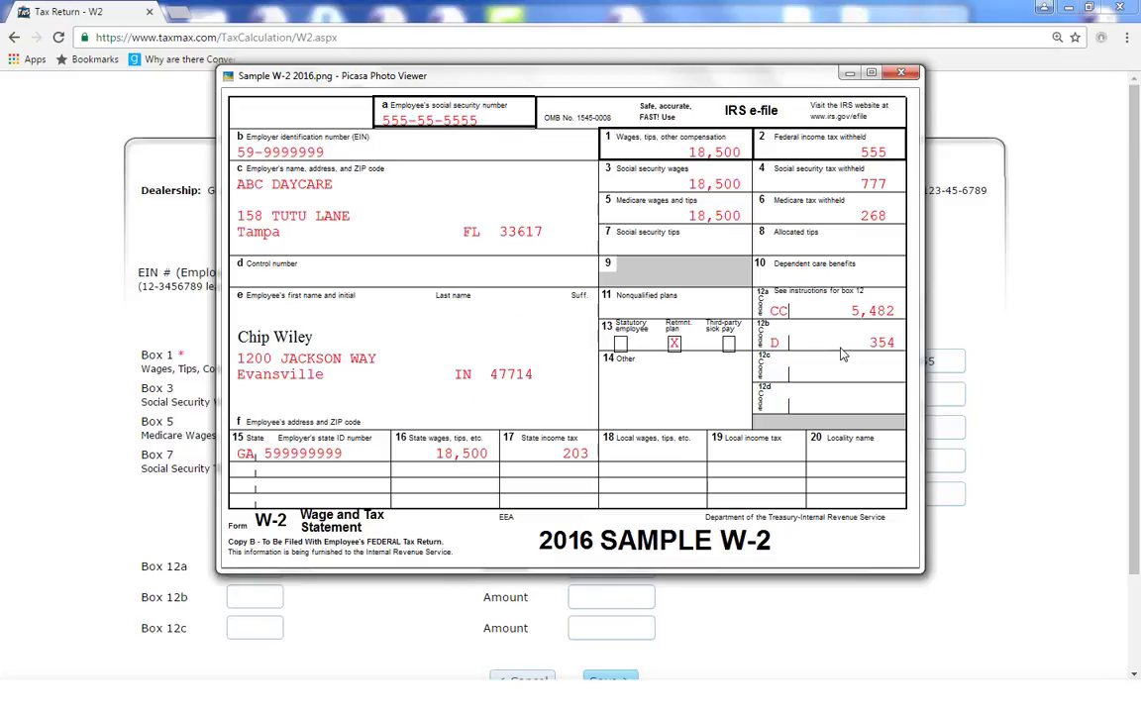
{"action": "key", "text": "Escape"}
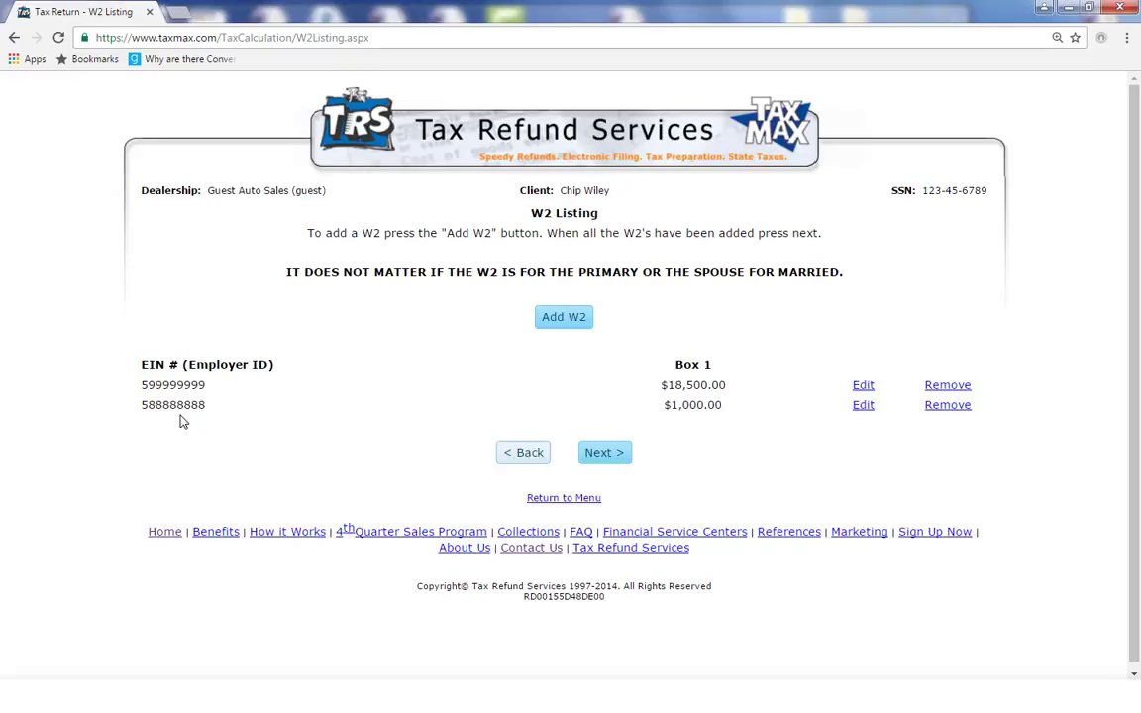
{"action": "left_click", "coordinate": [608, 458]}
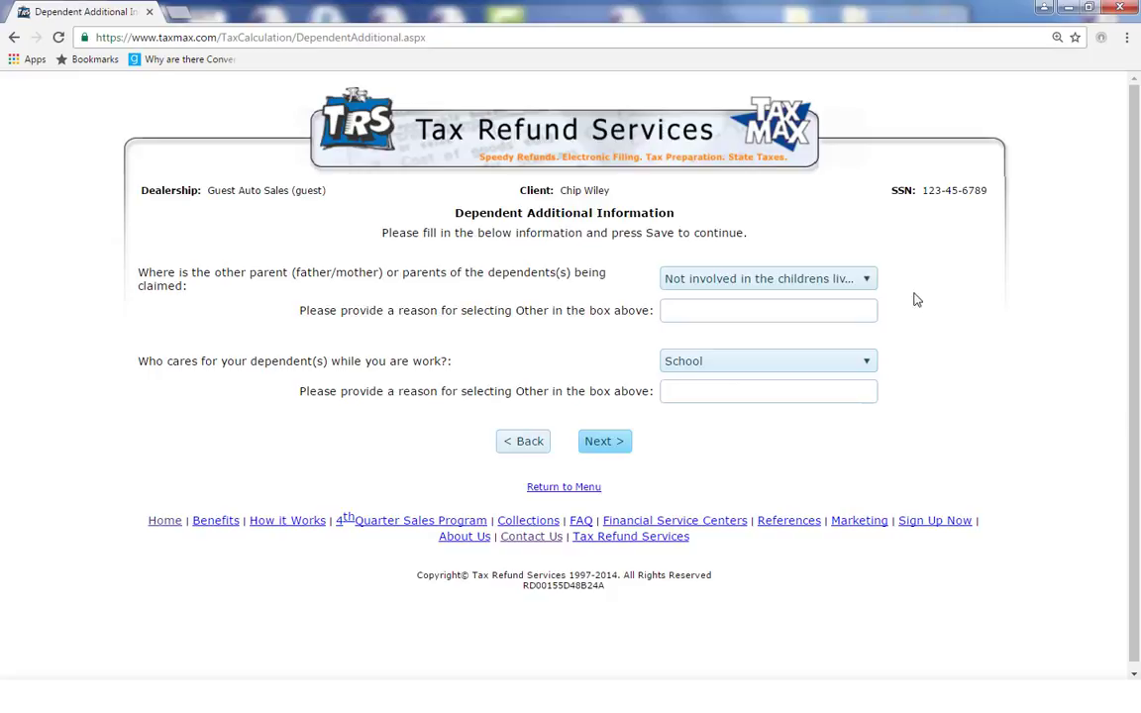
Keep "Not involved in the childrens lives" as the other parent's whereabouts and continue to the additional income page.
{"action": "left_click", "coordinate": [869, 281]}
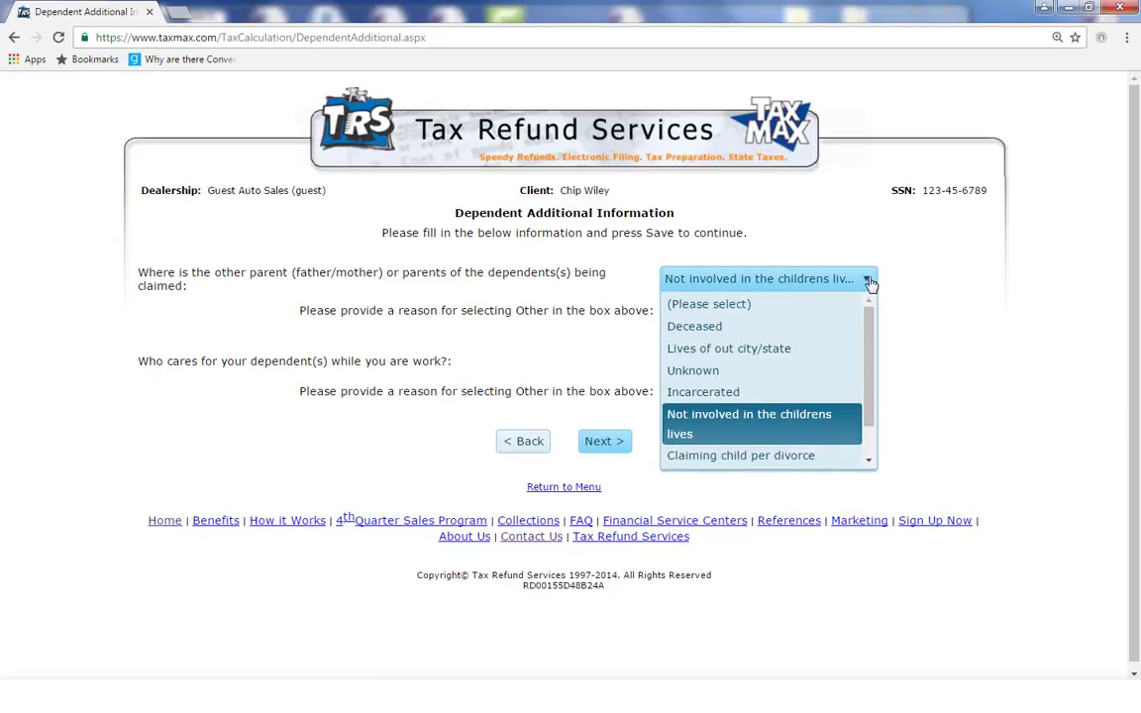
{"action": "left_click", "coordinate": [869, 284]}
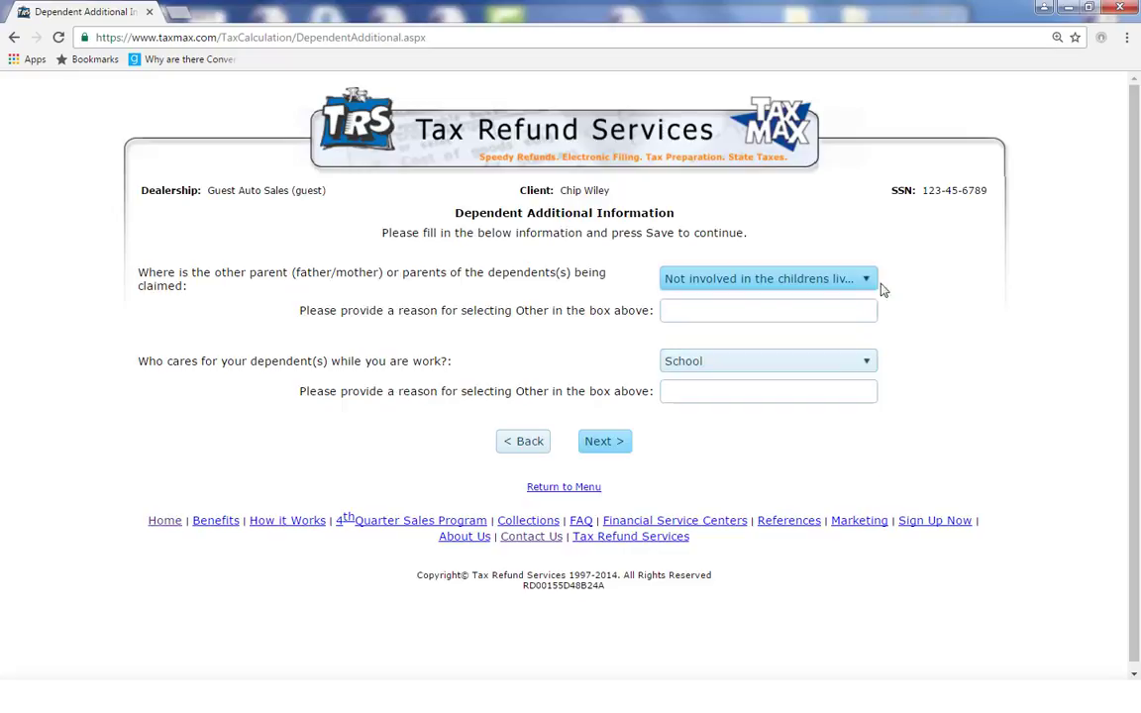
{"action": "left_click", "coordinate": [605, 444]}
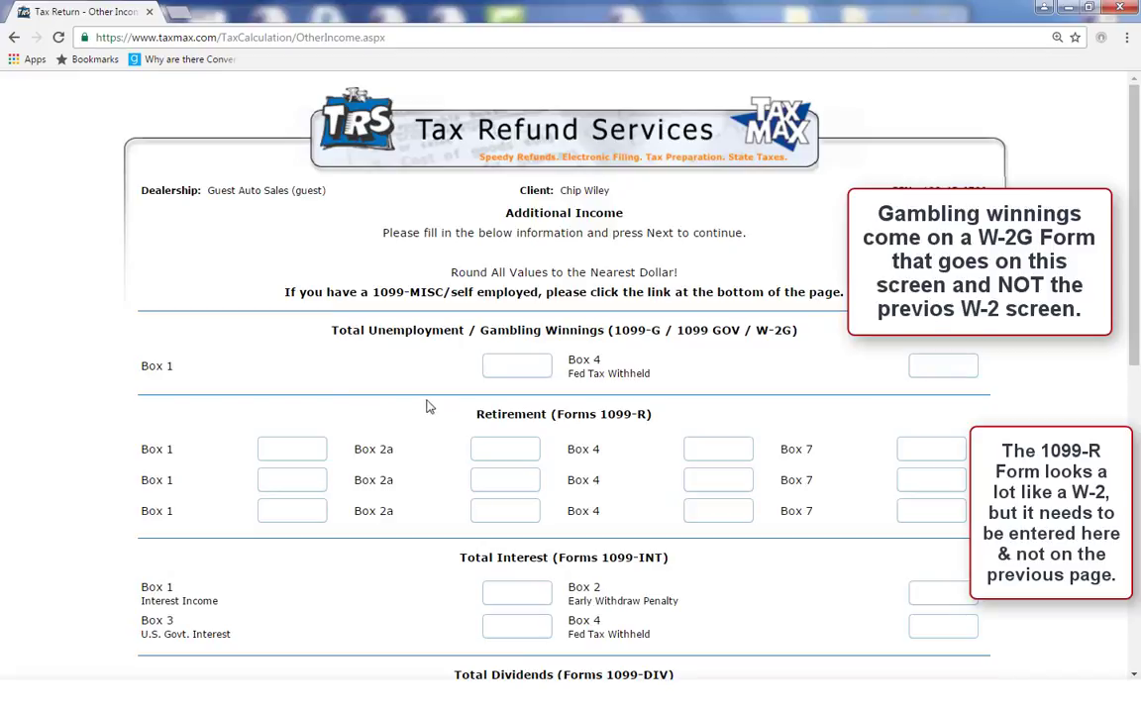
Review the unemployment/gambling, retirement, SSA-1099 and 1099-MISC sections of the additional income page, and continue to itemized deductions.
{"action": "left_click_drag", "start_coordinate": [346, 330], "coordinate": [583, 330]}
{"action": "left_click_drag", "start_coordinate": [478, 414], "coordinate": [646, 414]}
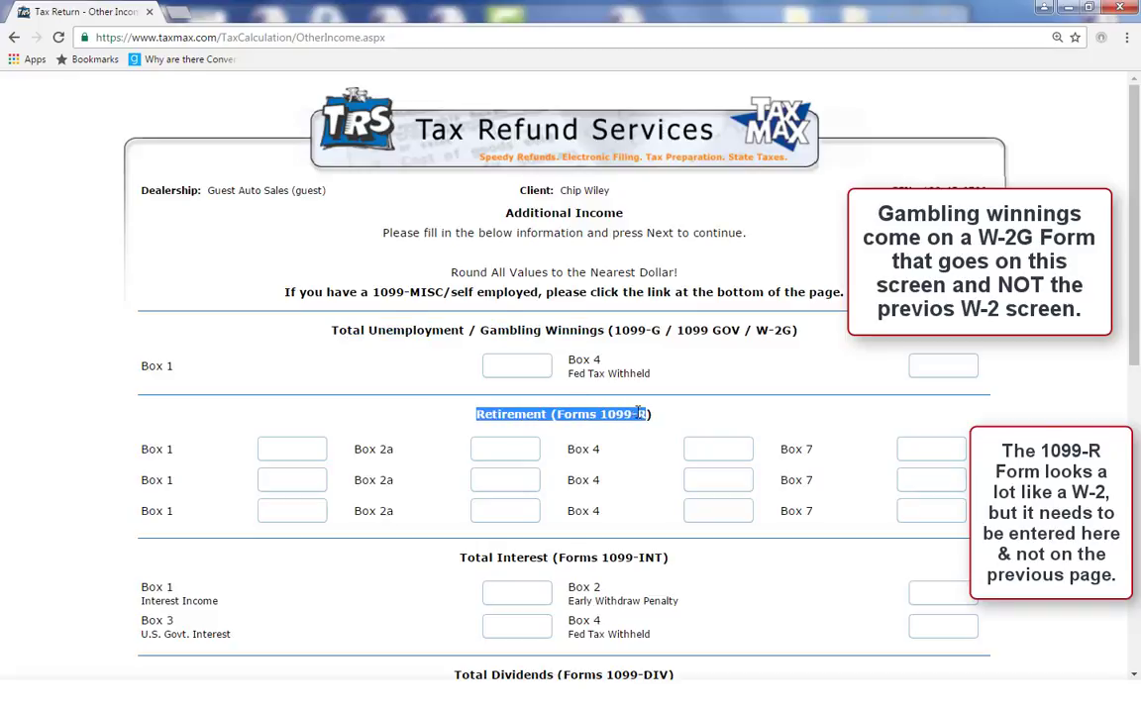
{"action": "scroll", "coordinate": [154, 431], "scroll_direction": "down", "scroll_amount": 5}
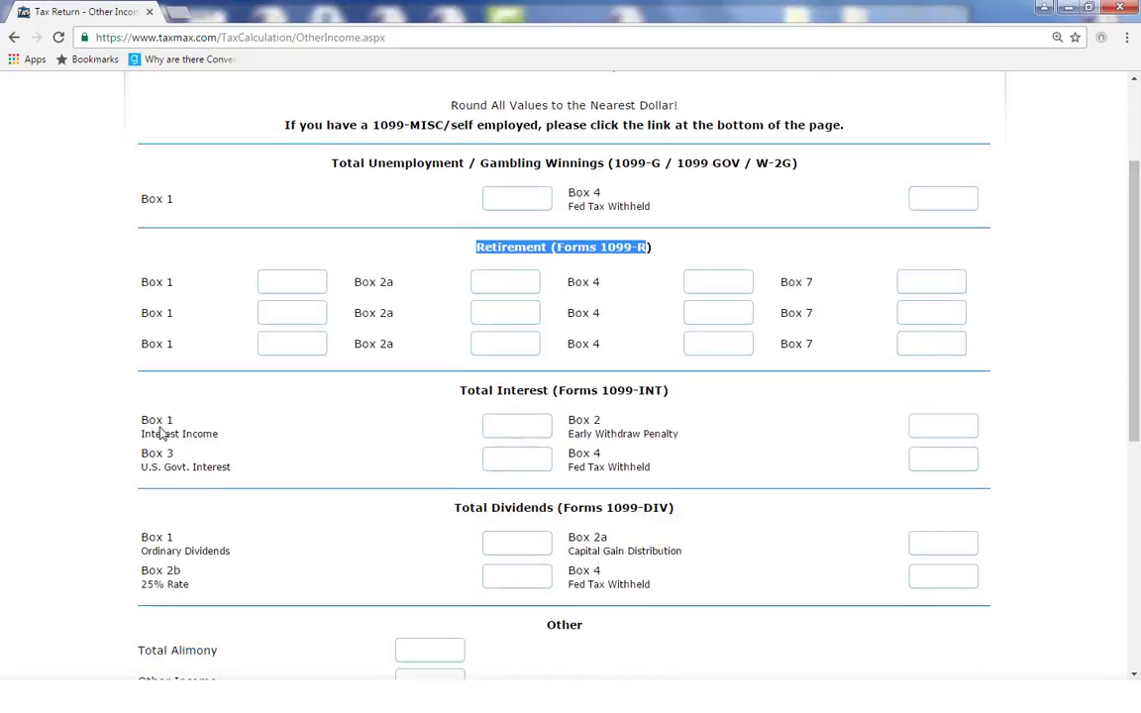
{"action": "left_click_drag", "start_coordinate": [452, 368], "coordinate": [699, 367]}
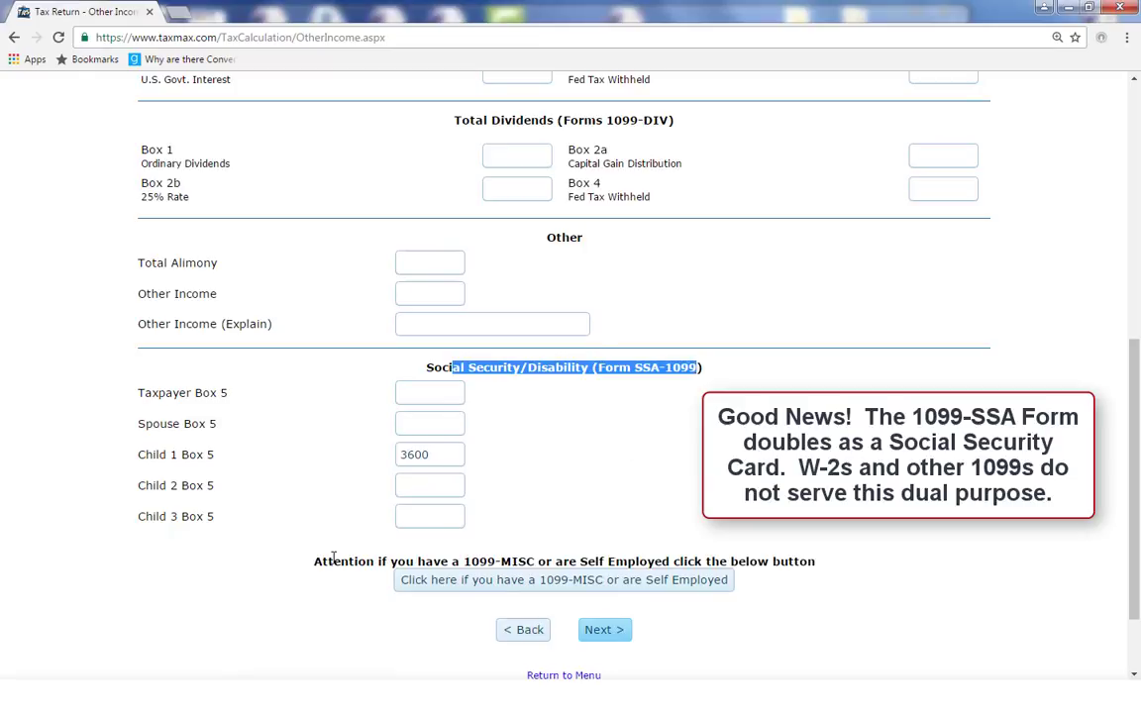
{"action": "left_click_drag", "start_coordinate": [333, 562], "coordinate": [772, 566]}
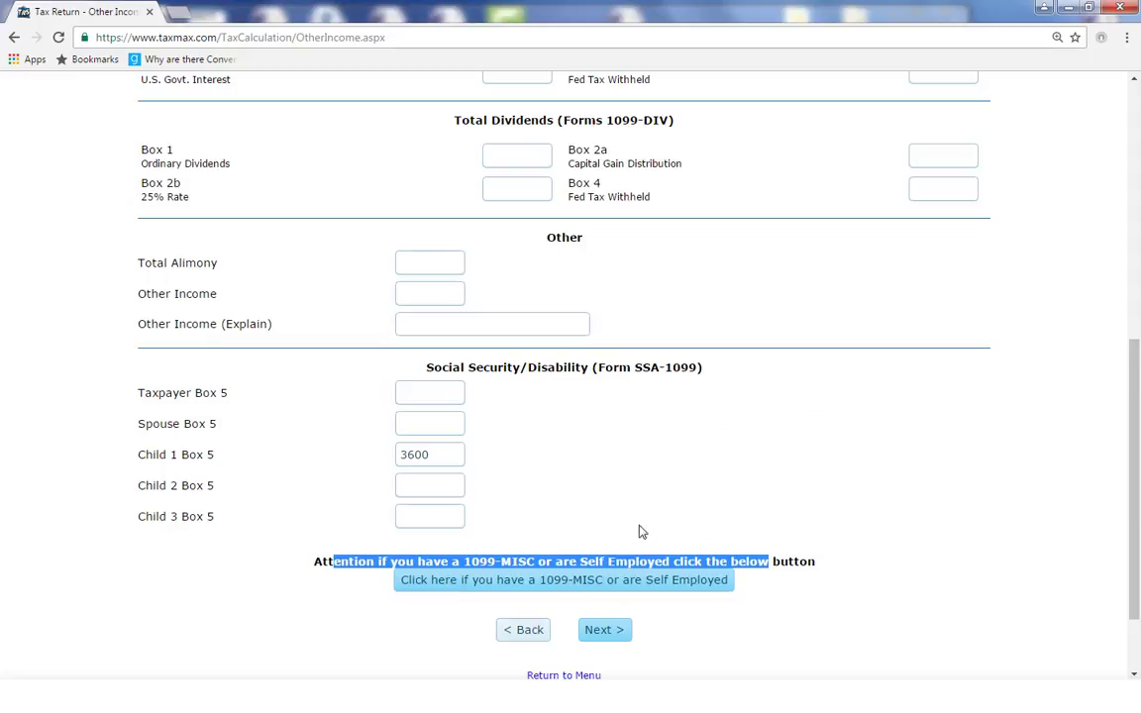
{"action": "left_click", "coordinate": [612, 634]}
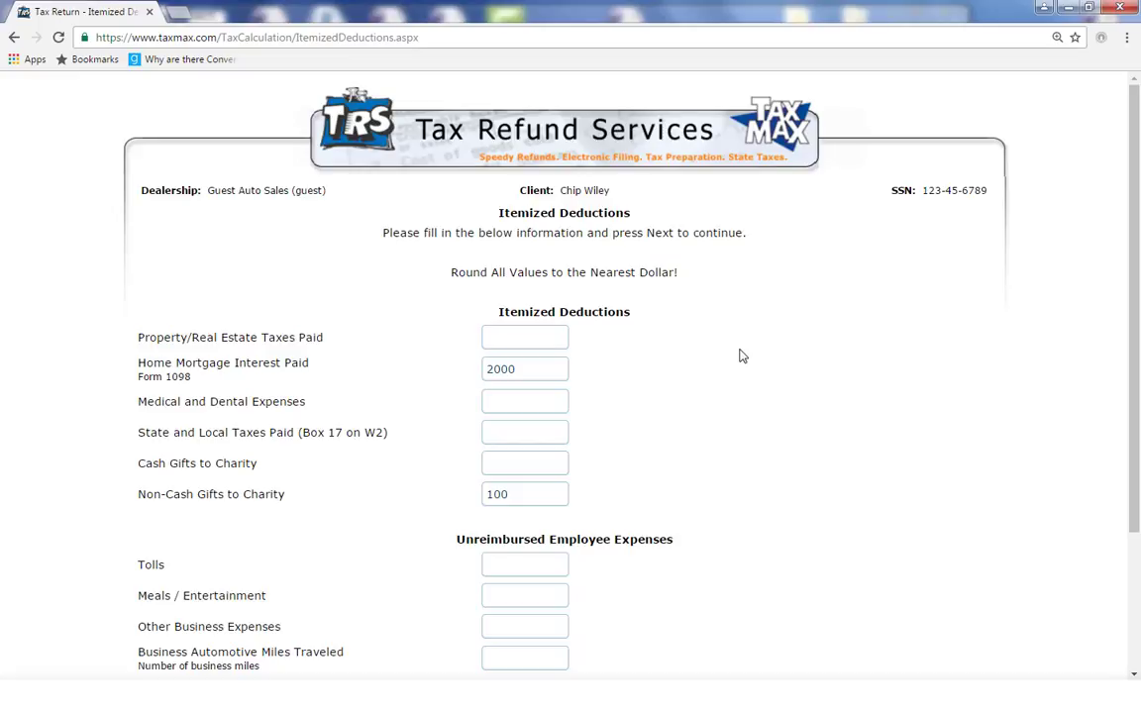
Review the home mortgage interest and other itemized deductions without changing them, and continue to the college expenses page.
{"action": "left_click_drag", "start_coordinate": [305, 365], "coordinate": [159, 360]}
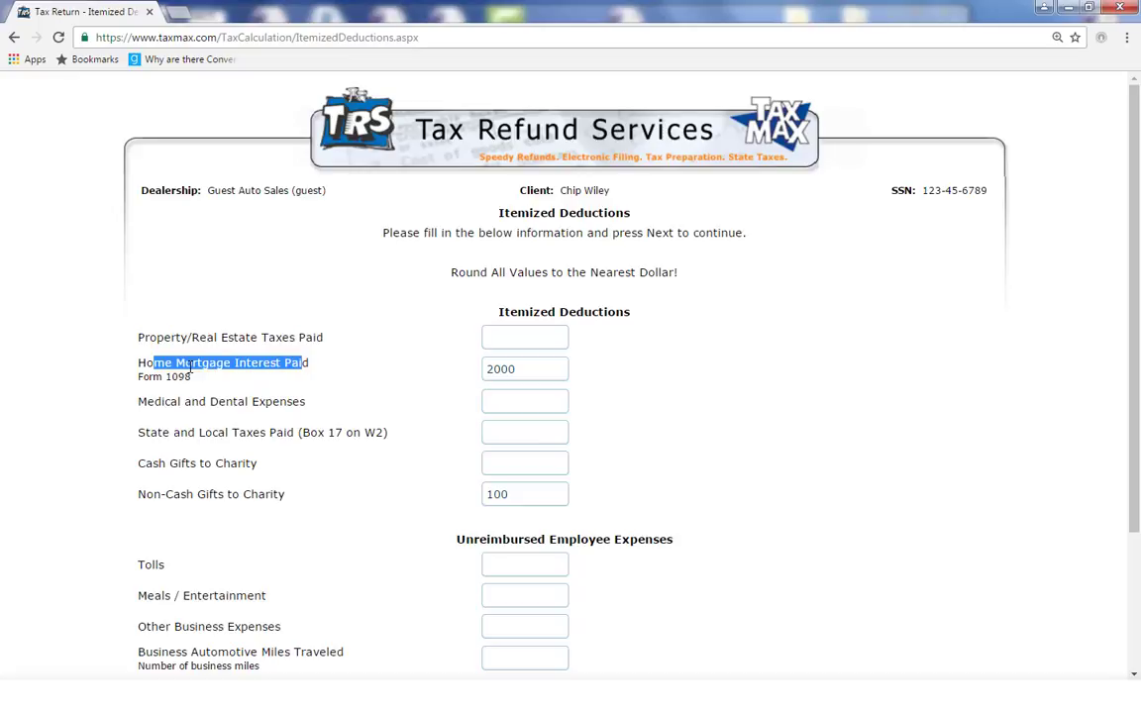
{"action": "left_click", "coordinate": [523, 368]}
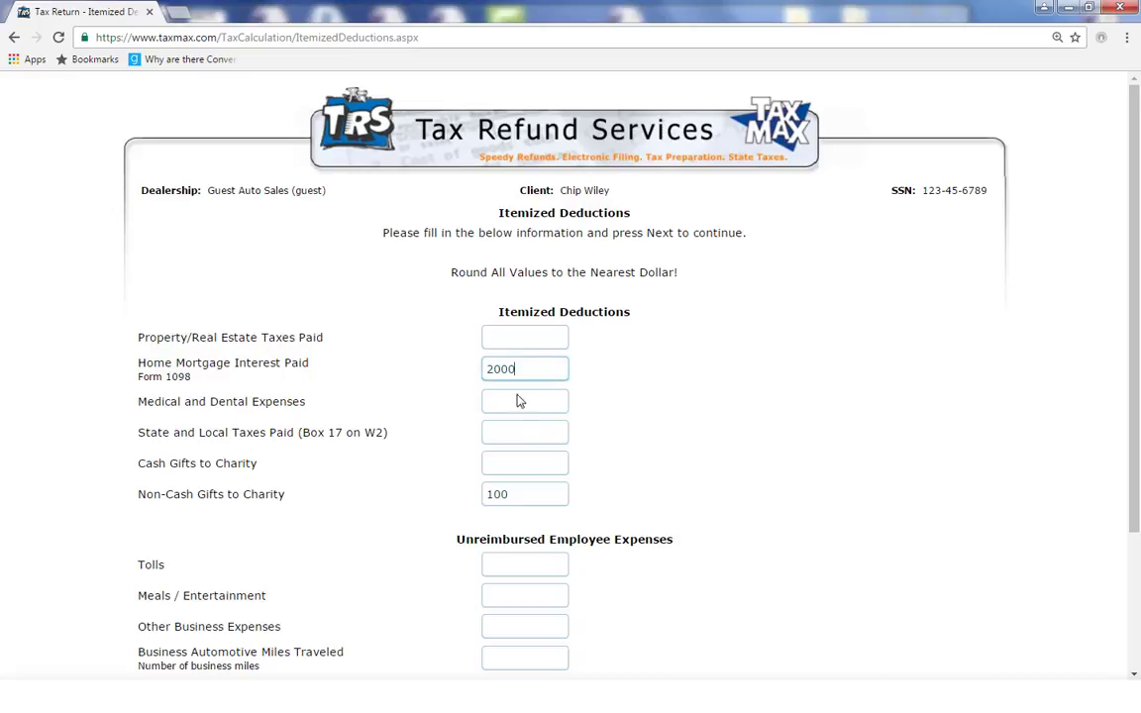
{"action": "scroll", "coordinate": [622, 481], "scroll_direction": "down", "scroll_amount": 3}
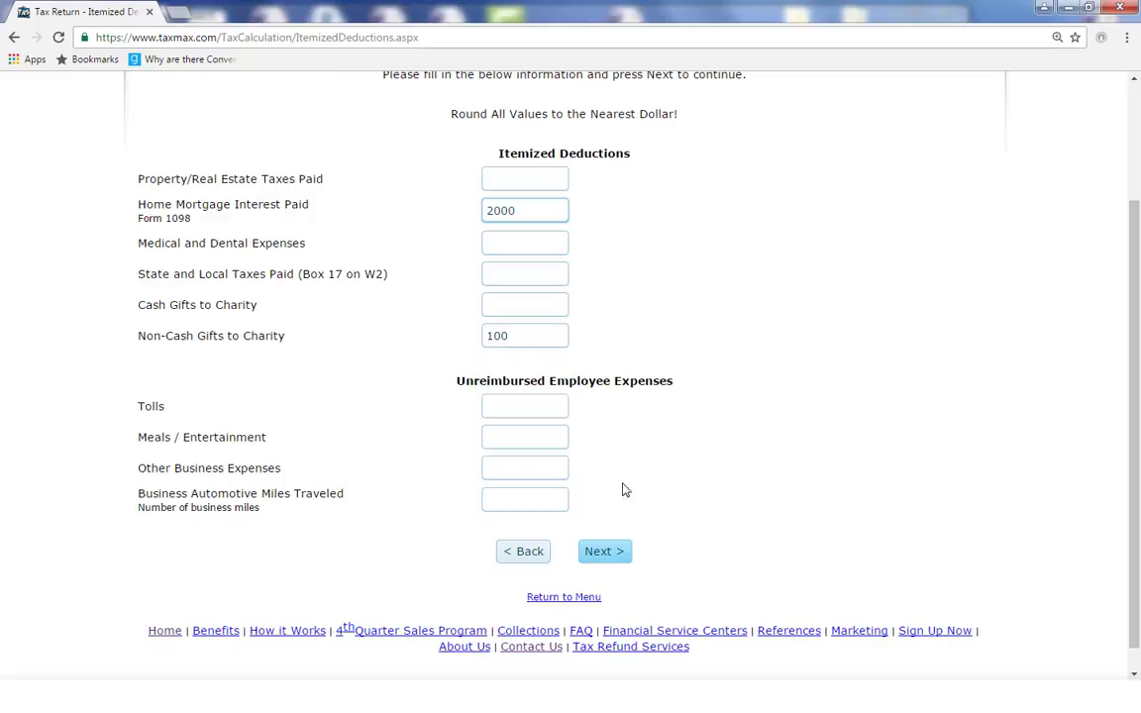
{"action": "left_click", "coordinate": [606, 552]}
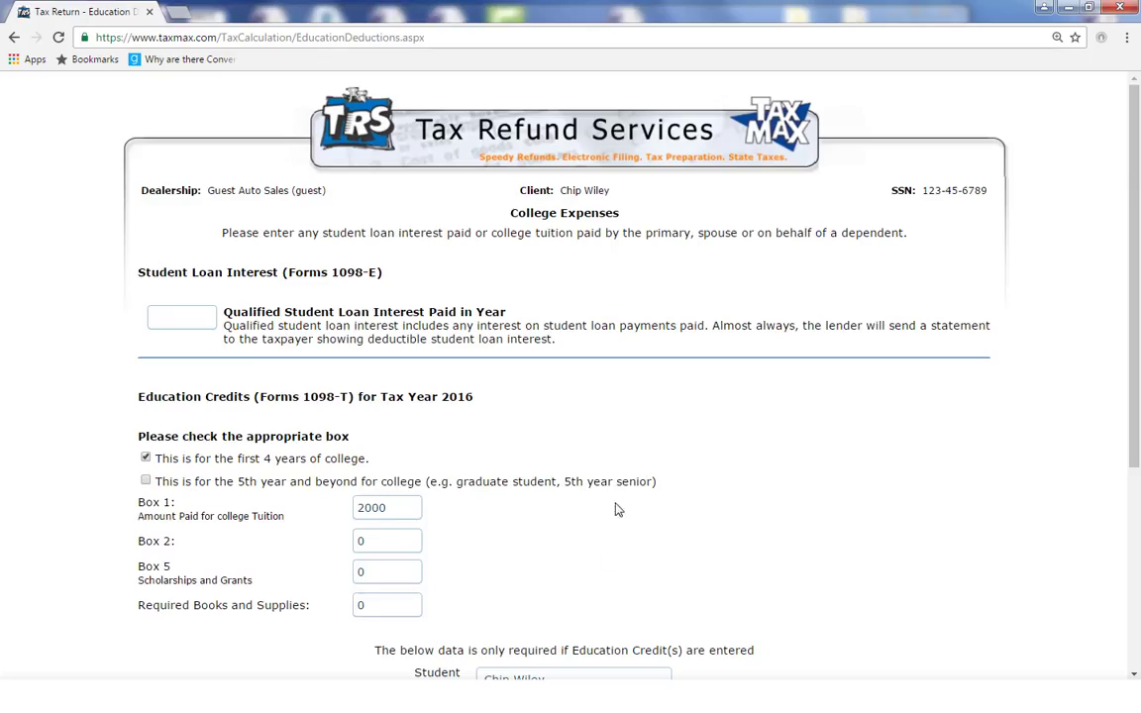
Review the student loan interest and Form 1098-T education credit entries, and continue to the health coverage page.
{"action": "left_click_drag", "start_coordinate": [447, 312], "coordinate": [313, 312]}
{"action": "left_click_drag", "start_coordinate": [203, 396], "coordinate": [261, 403]}
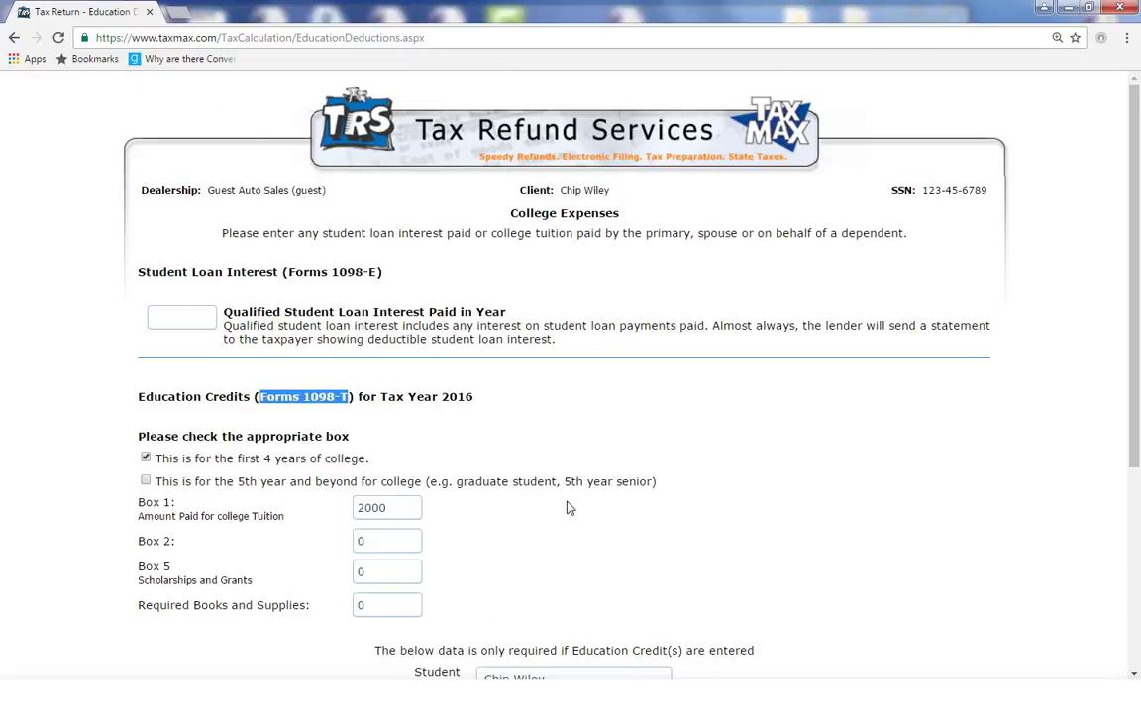
{"action": "scroll", "coordinate": [570, 495], "scroll_direction": "down", "scroll_amount": 3}
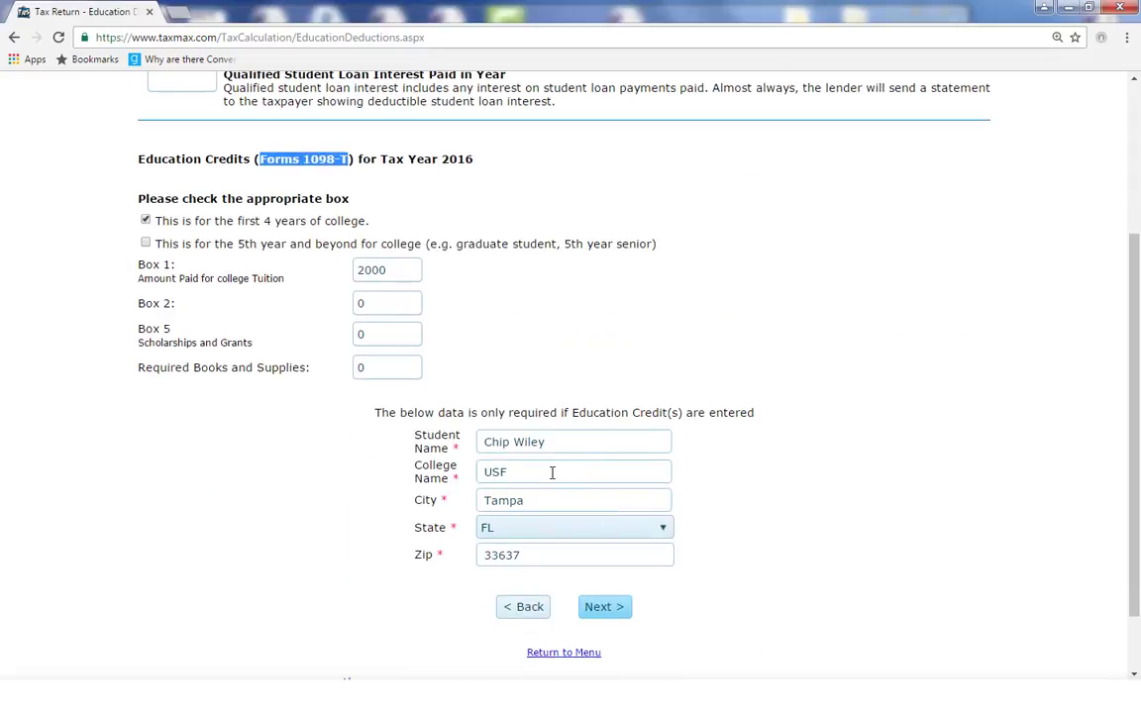
{"action": "left_click", "coordinate": [613, 609]}
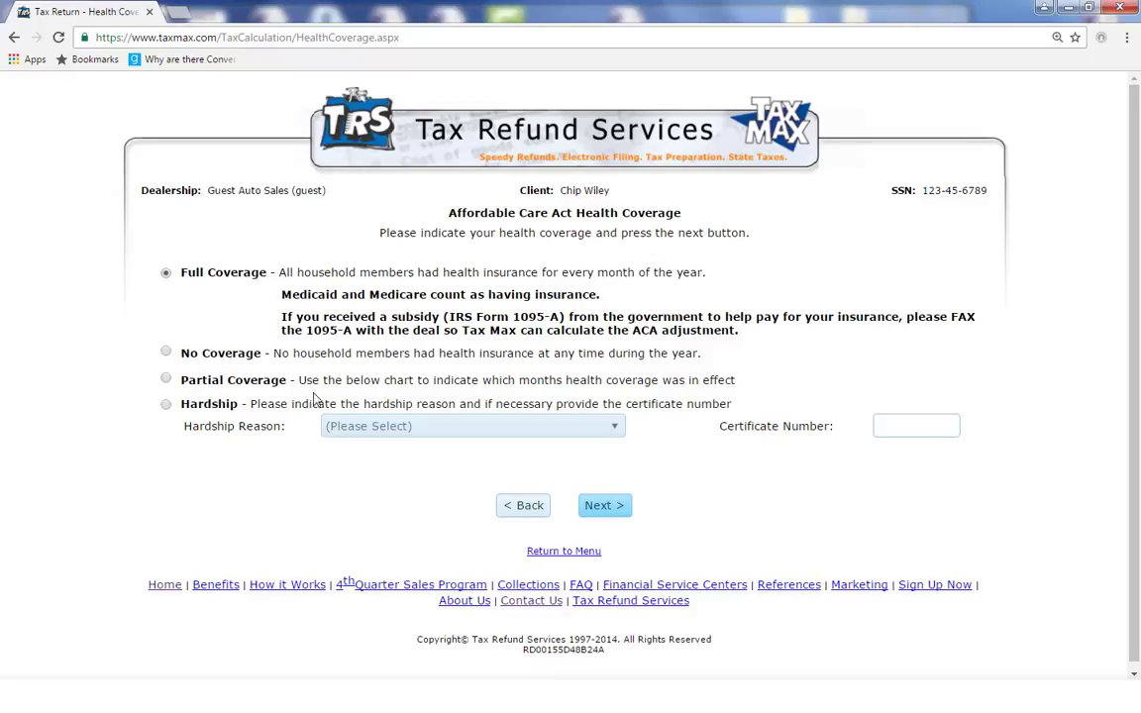
Indicate Full Coverage for the household's Affordable Care Act health insurance and continue to the notes page.
{"action": "left_click", "coordinate": [166, 354]}
{"action": "left_click", "coordinate": [166, 273]}
{"action": "mouse_move", "coordinate": [165, 275]}
{"action": "left_click", "coordinate": [619, 507]}
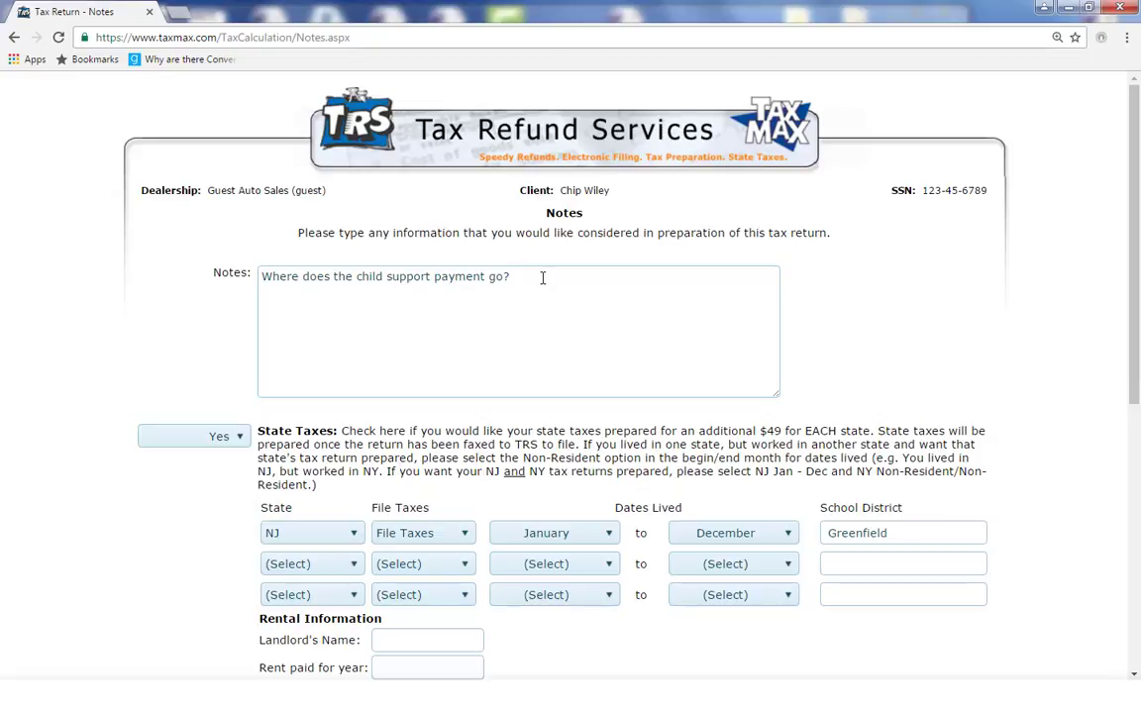
Set the State Taxes preparation option to Yes on the notes page.
{"action": "scroll", "coordinate": [52, 394], "scroll_direction": "down", "scroll_amount": 1}
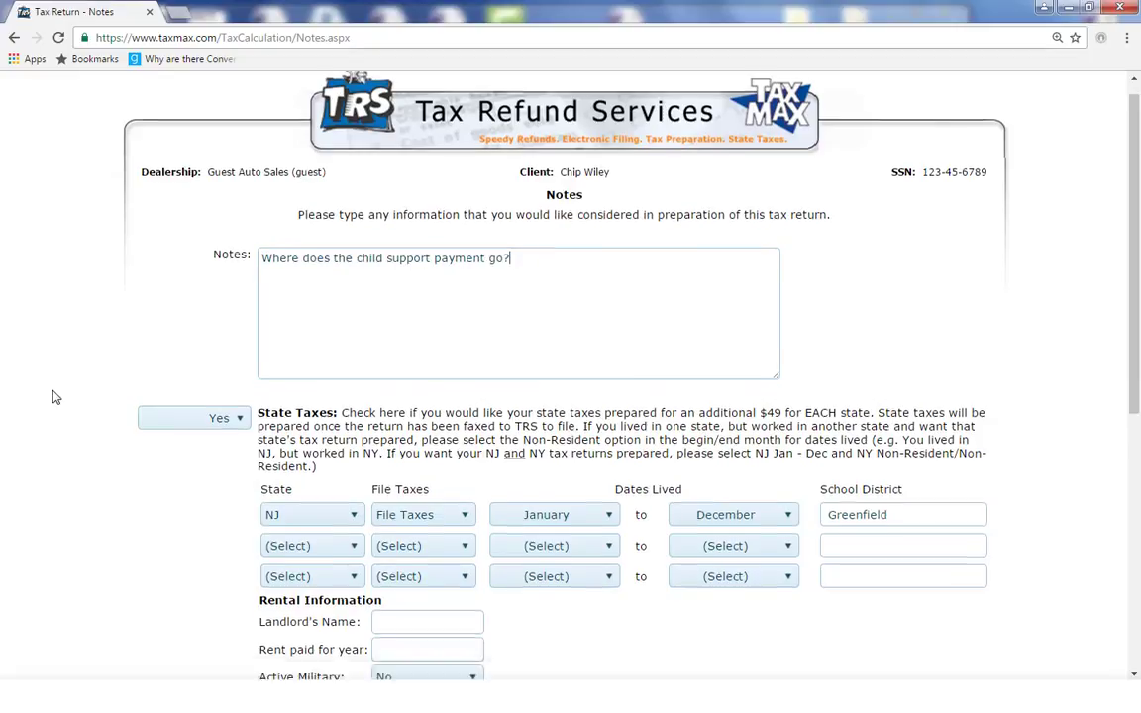
{"action": "scroll", "coordinate": [53, 394], "scroll_direction": "down", "scroll_amount": 1}
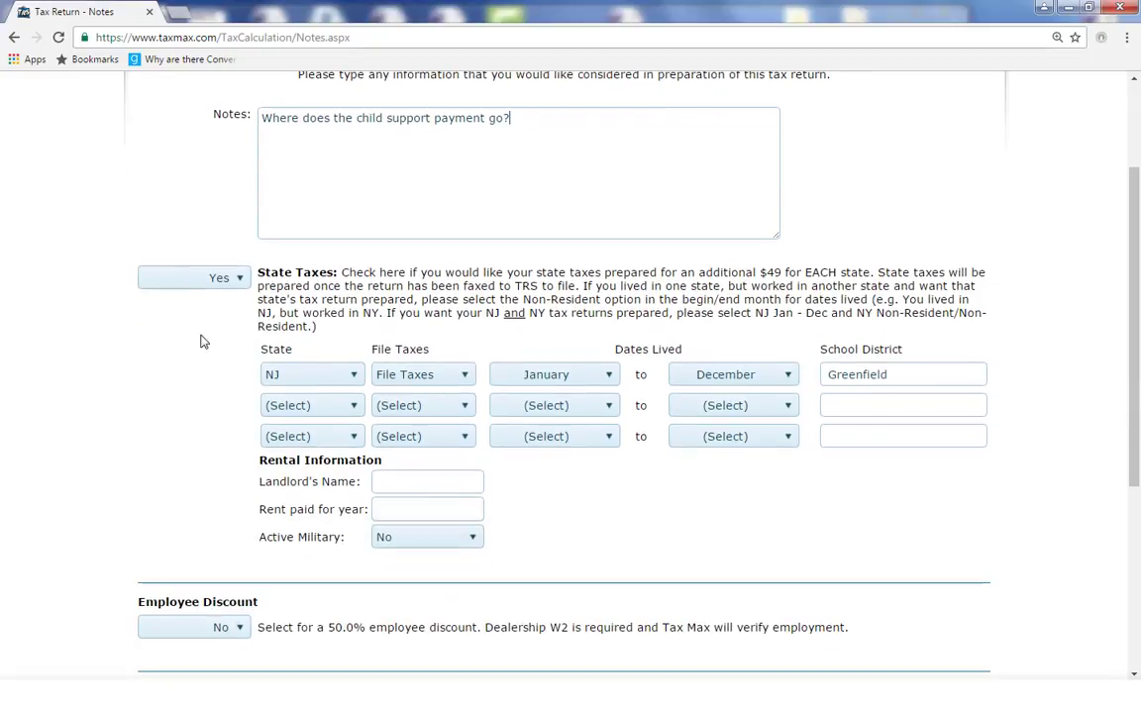
{"action": "left_click", "coordinate": [229, 276]}
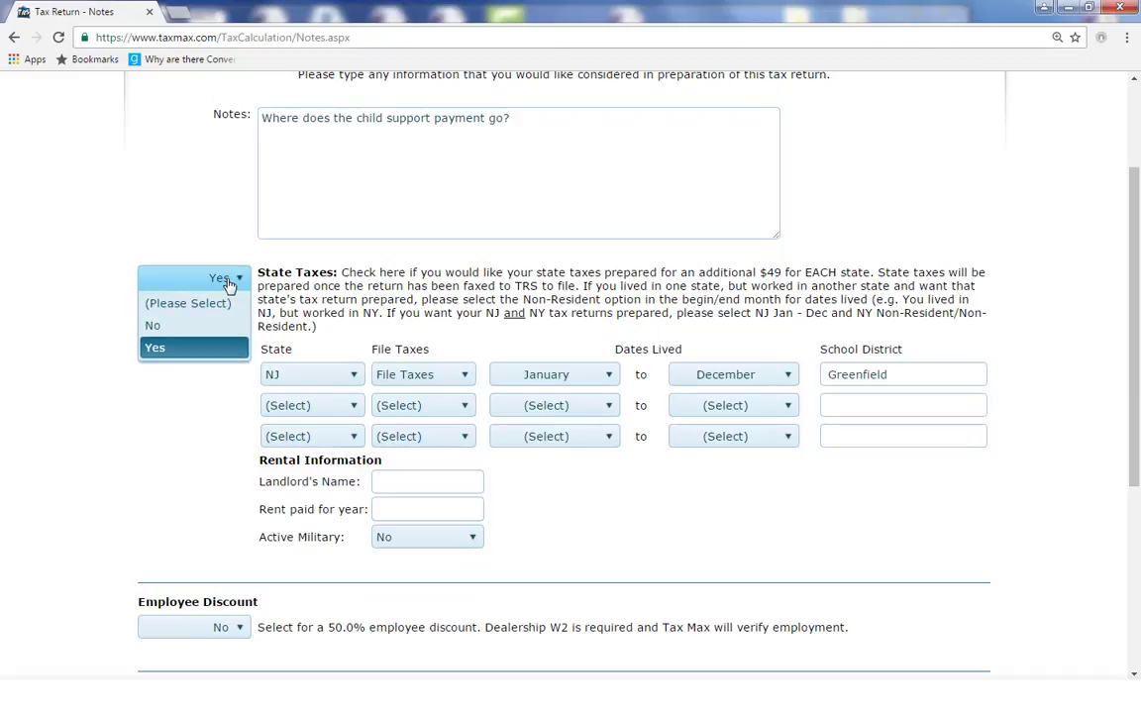
{"action": "left_click", "coordinate": [158, 347]}
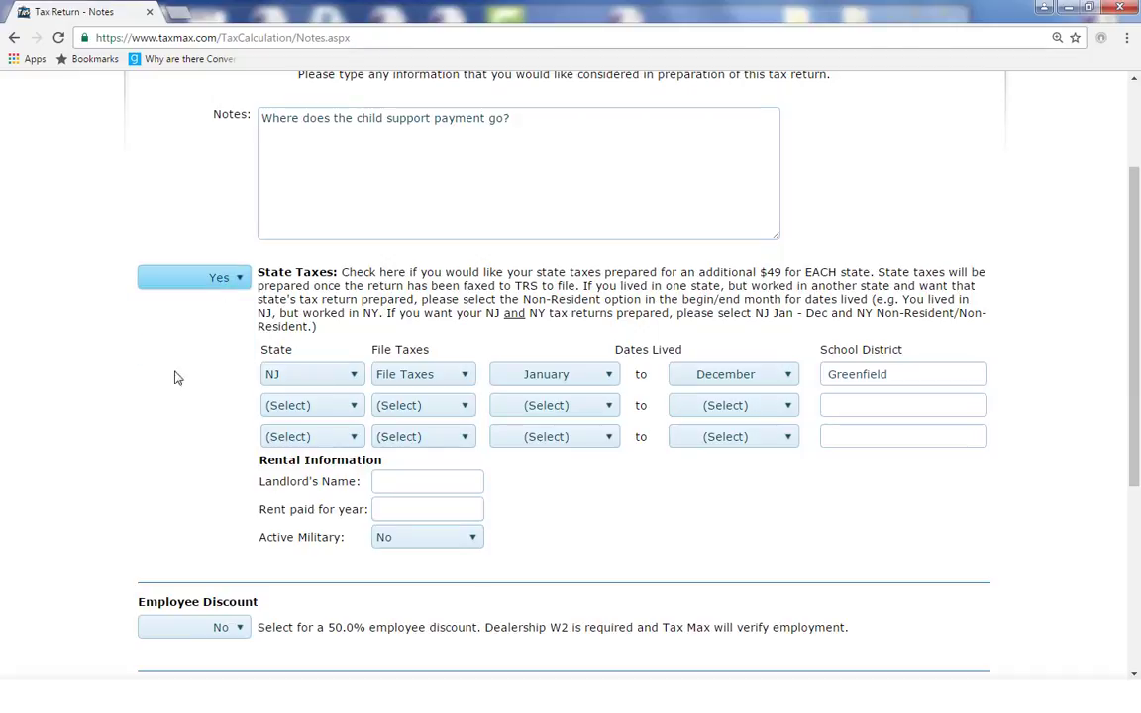
Review the NJ state tax entry's state selection, filing option and school district, keeping File Taxes selected.
{"action": "left_click", "coordinate": [335, 384]}
{"action": "left_click", "coordinate": [335, 384]}
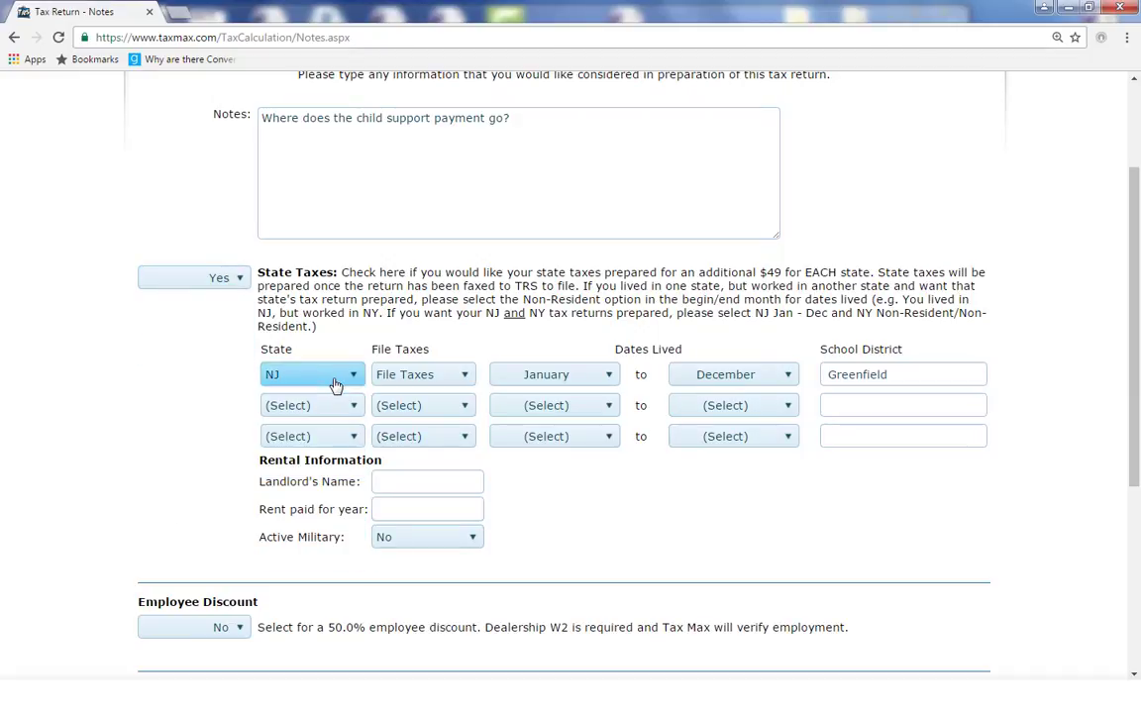
{"action": "left_click", "coordinate": [436, 376]}
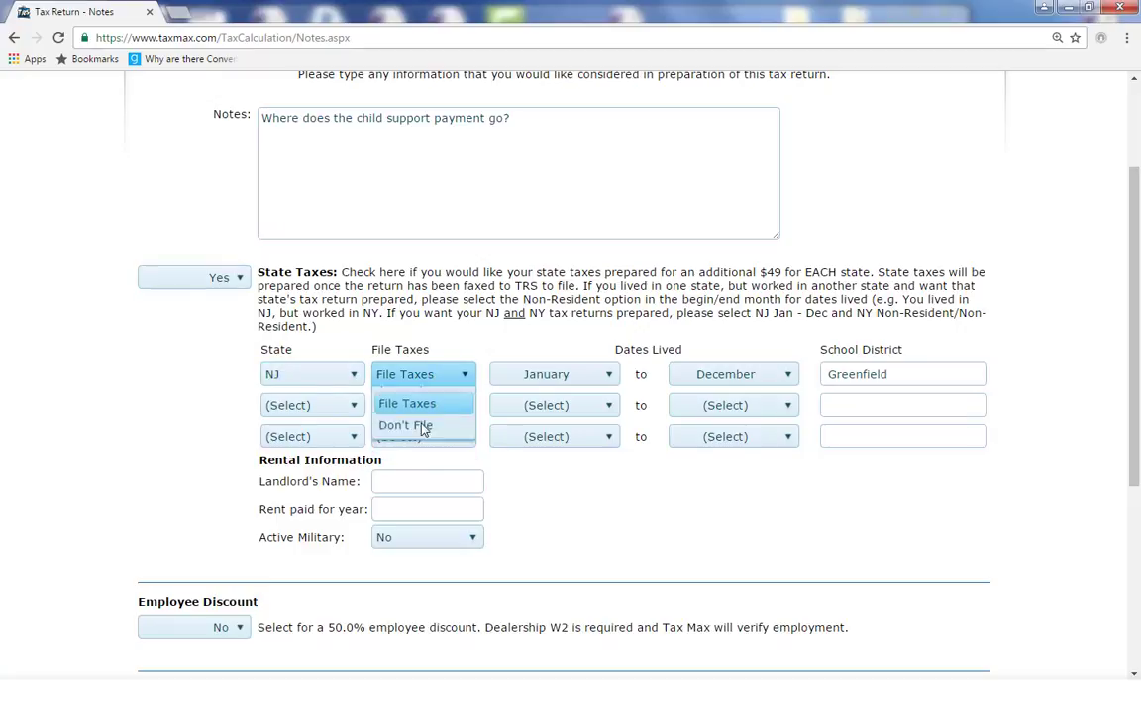
{"action": "left_click", "coordinate": [431, 420]}
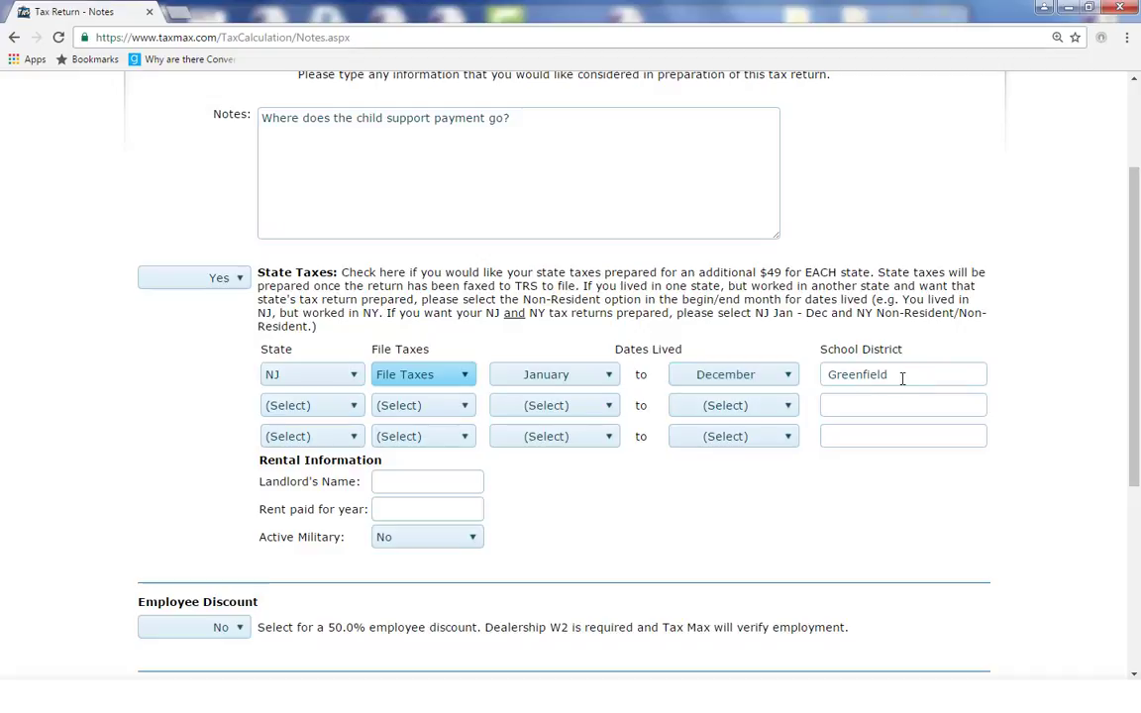
{"action": "left_click_drag", "start_coordinate": [905, 377], "coordinate": [812, 377]}
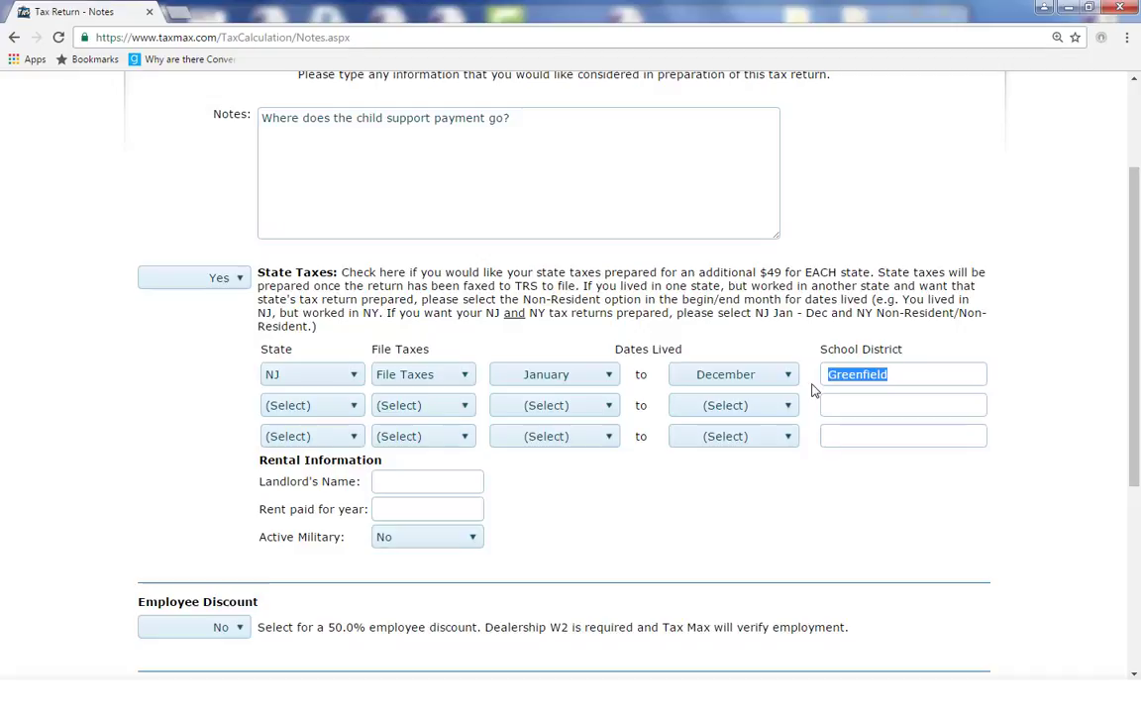
Review the Employee Discount and Coupon Information sections, and examine the $25 OFF tax preparation coupon document in Microsoft Word.
{"action": "scroll", "coordinate": [82, 472], "scroll_direction": "down", "scroll_amount": 3}
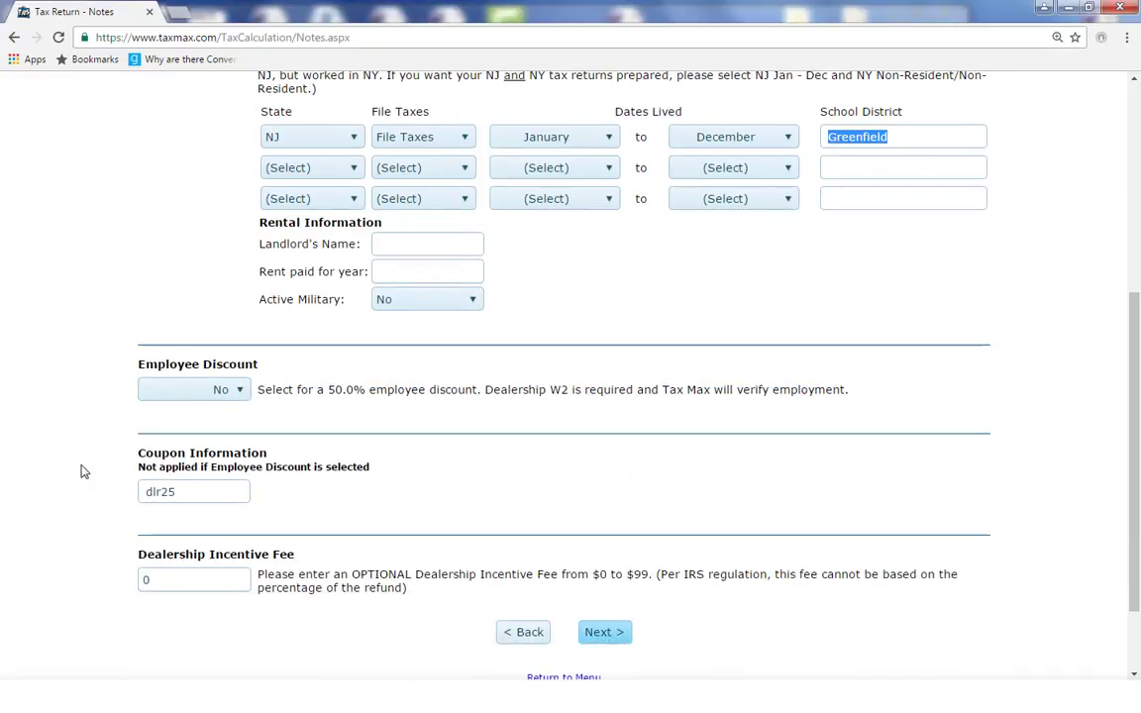
{"action": "left_click_drag", "start_coordinate": [297, 389], "coordinate": [387, 382]}
{"action": "left_click", "coordinate": [379, 384]}
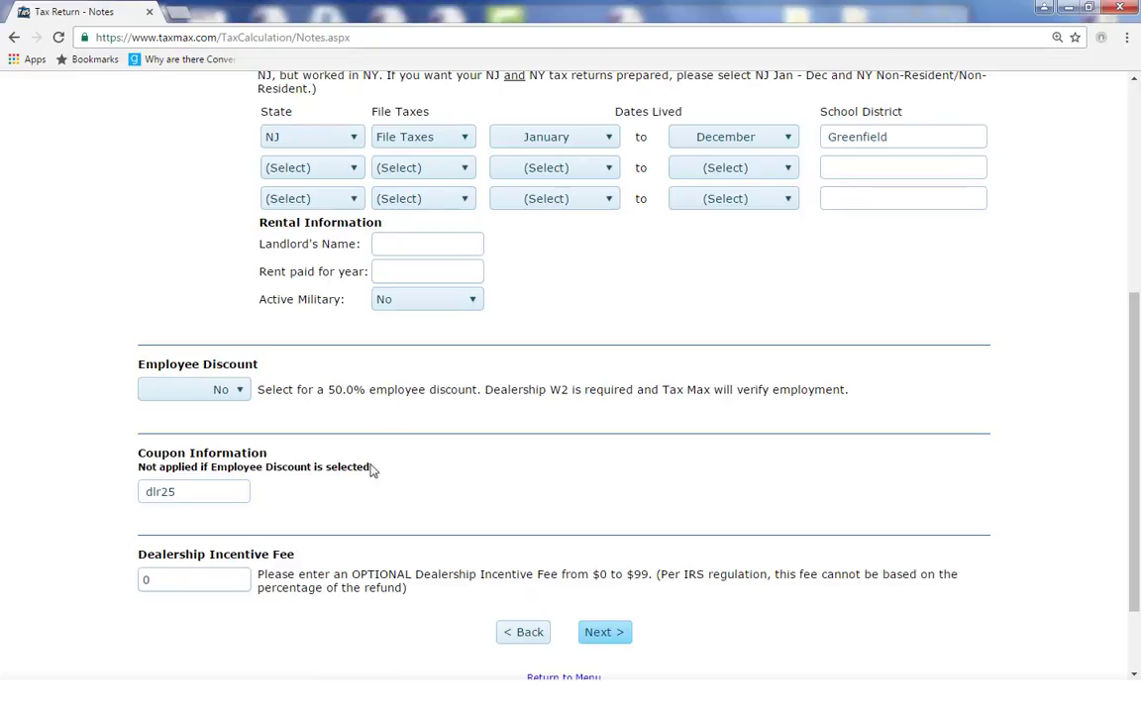
{"action": "left_click_drag", "start_coordinate": [137, 453], "coordinate": [266, 453]}
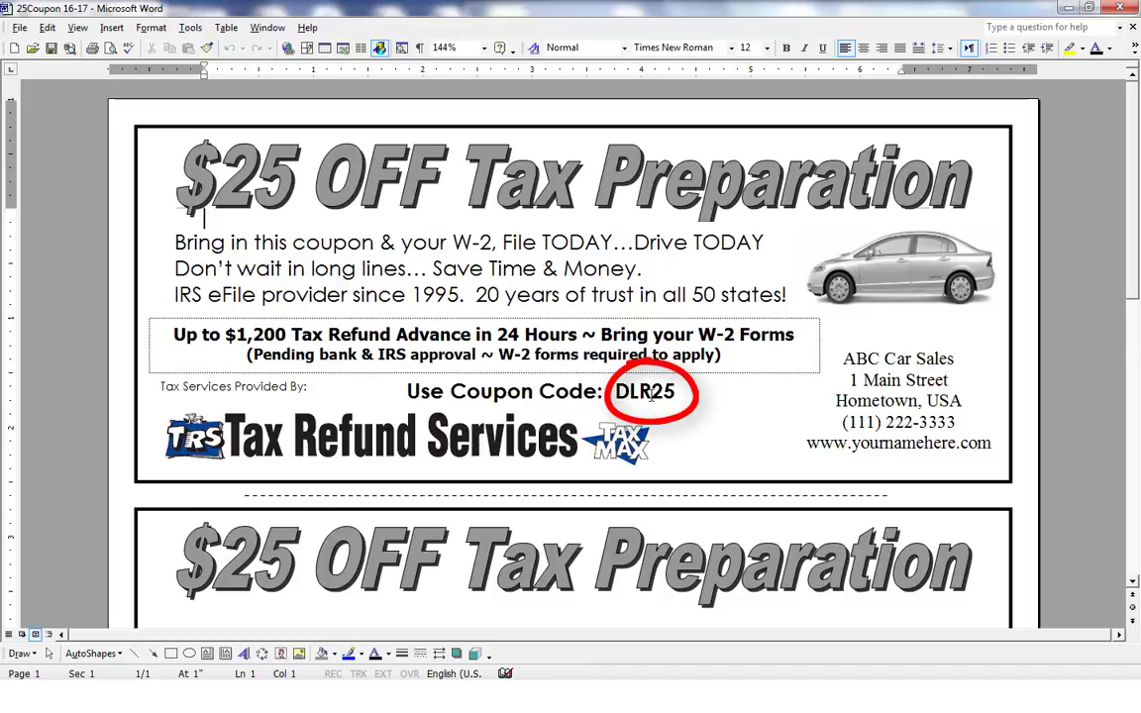
{"action": "scroll", "coordinate": [1083, 351], "scroll_direction": "down", "scroll_amount": 2}
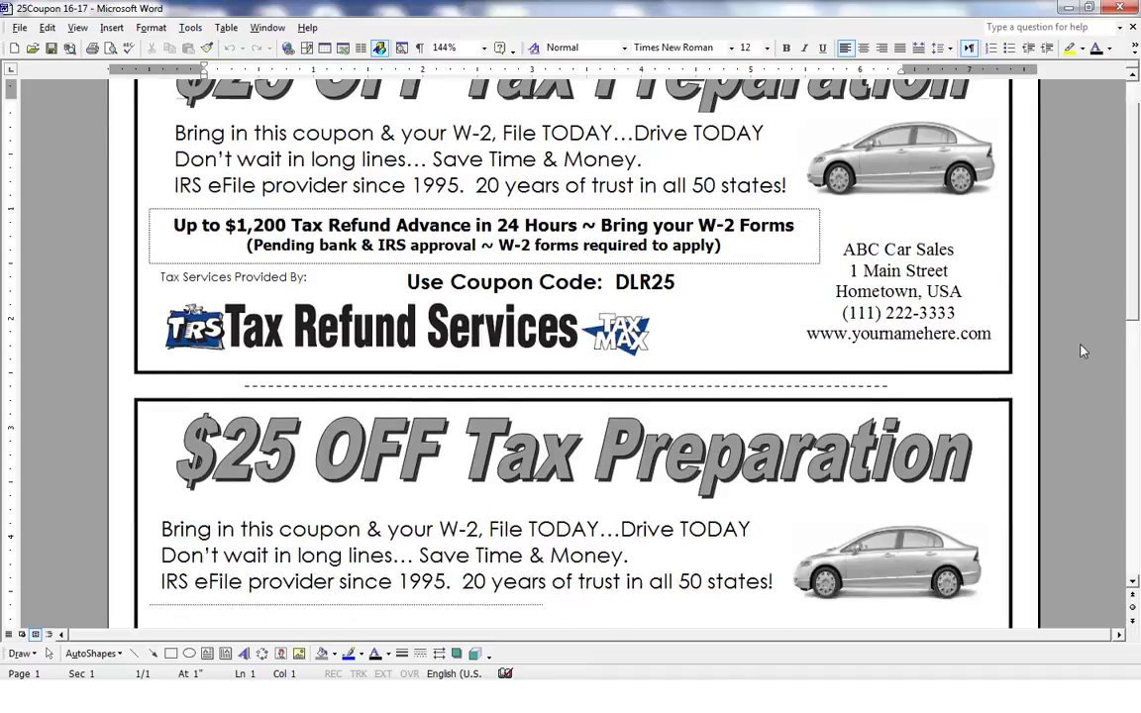
{"action": "scroll", "coordinate": [1083, 351], "scroll_direction": "down", "scroll_amount": 10}
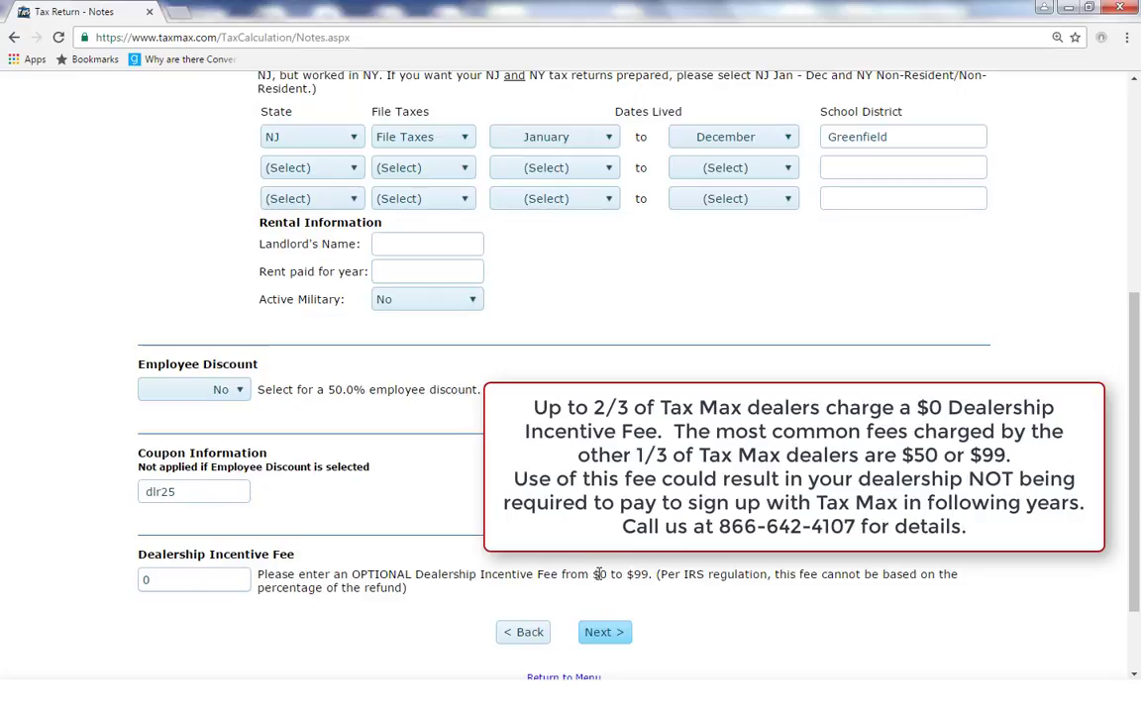
Check the allowed range for the optional Dealership Incentive Fee on the notes page and continue to the check delivery page.
{"action": "left_click_drag", "start_coordinate": [600, 576], "coordinate": [648, 579]}
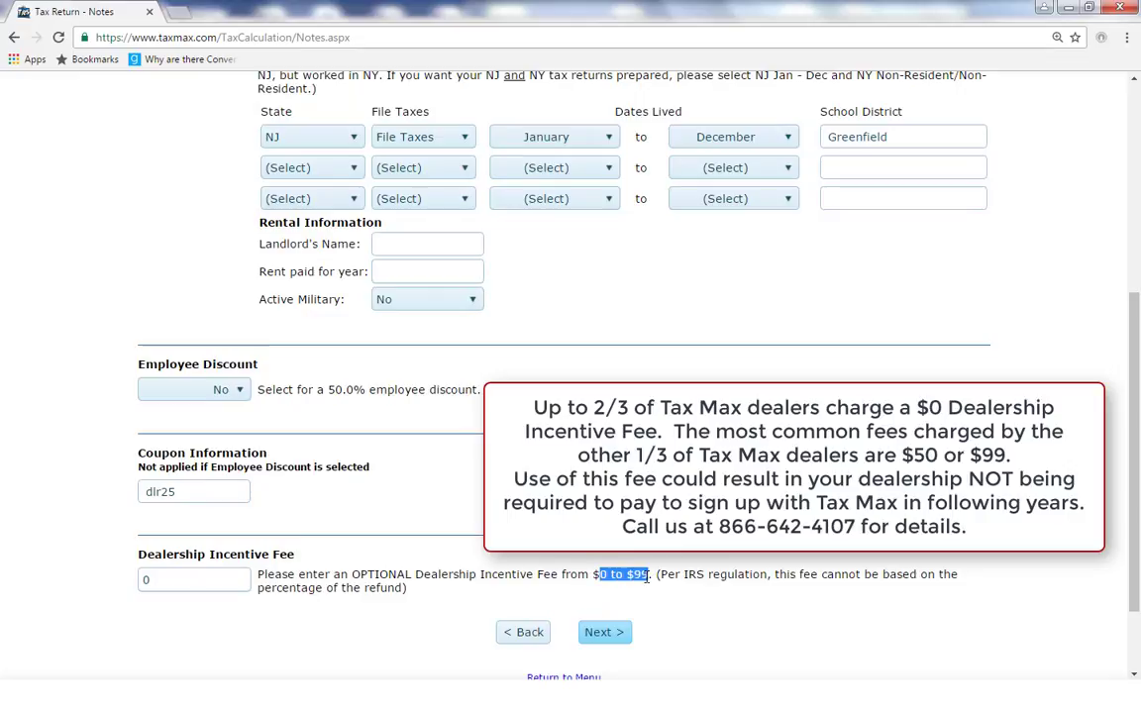
{"action": "left_click", "coordinate": [626, 575]}
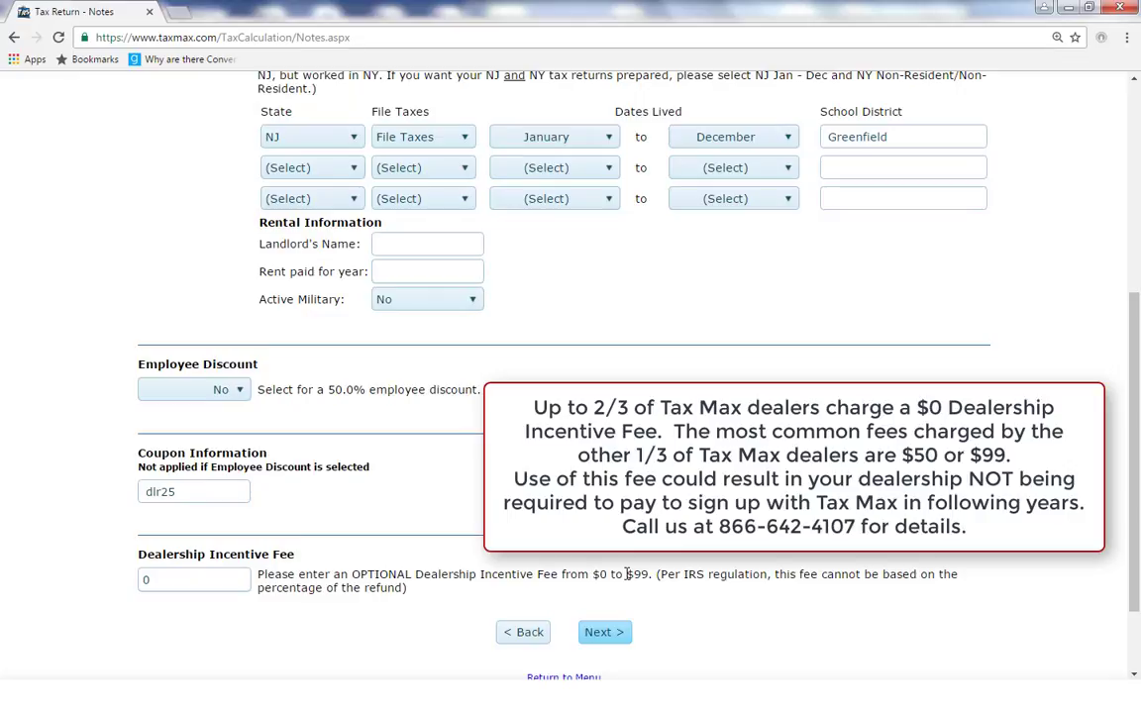
{"action": "left_click", "coordinate": [604, 632]}
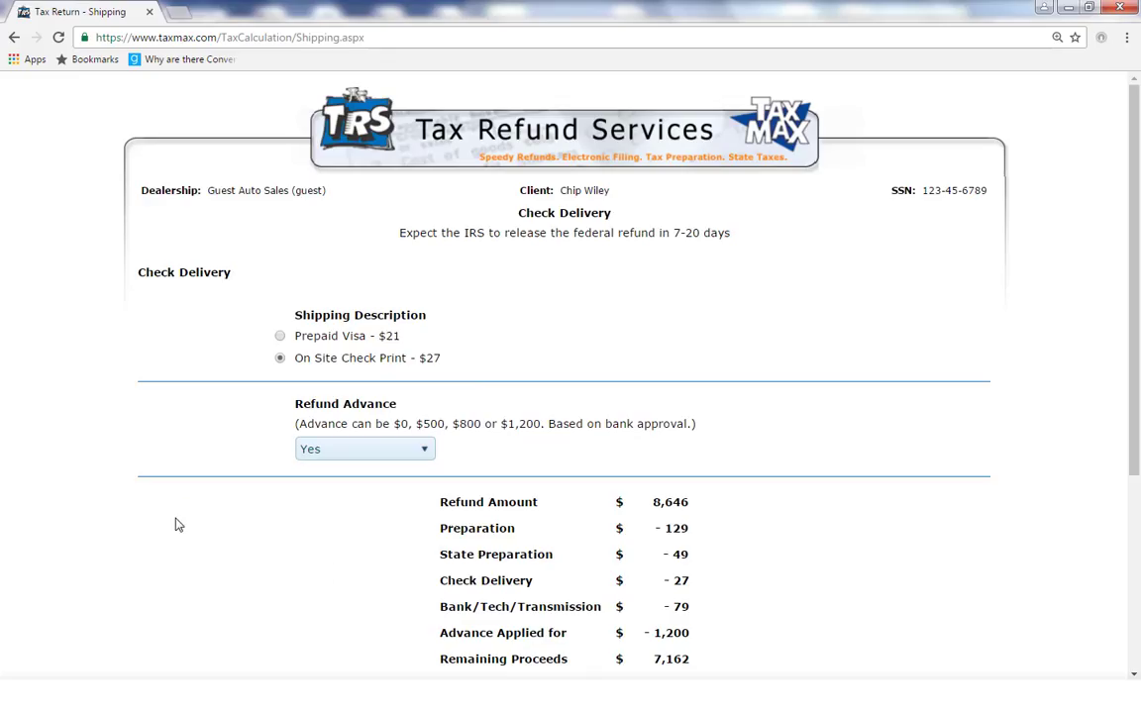
Review the On Site Check Print shipping option and the Refund Advance section on the check delivery page.
{"action": "scroll", "coordinate": [120, 488], "scroll_direction": "down", "scroll_amount": 1}
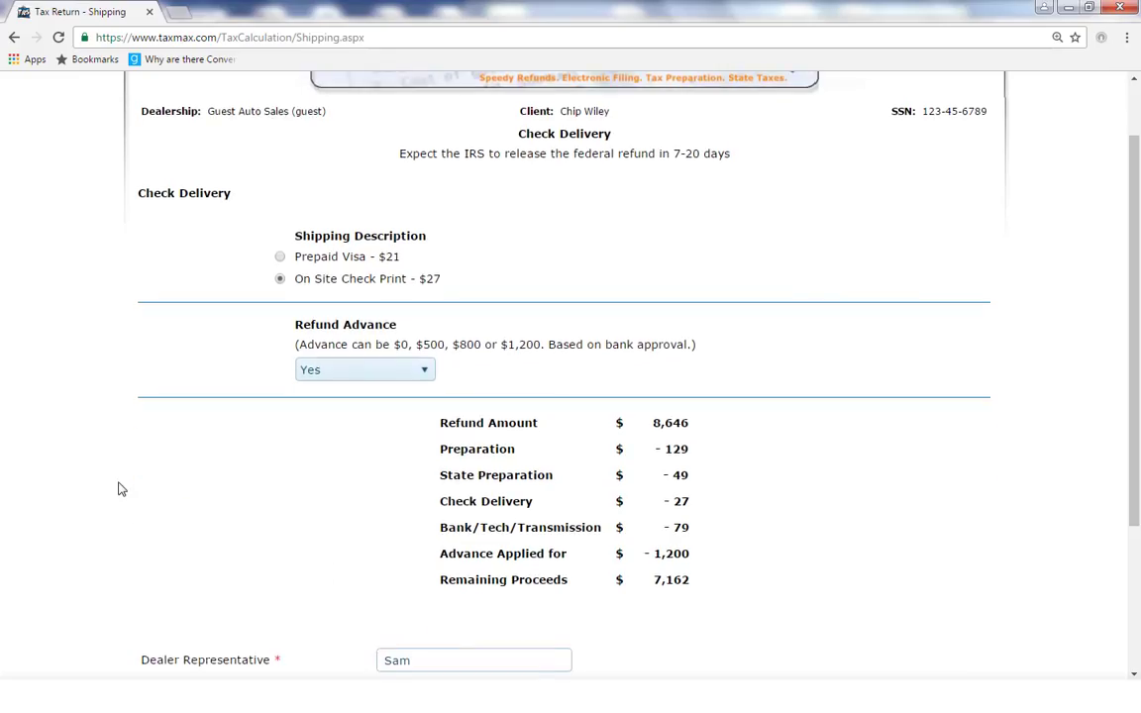
{"action": "left_click_drag", "start_coordinate": [301, 280], "coordinate": [442, 281]}
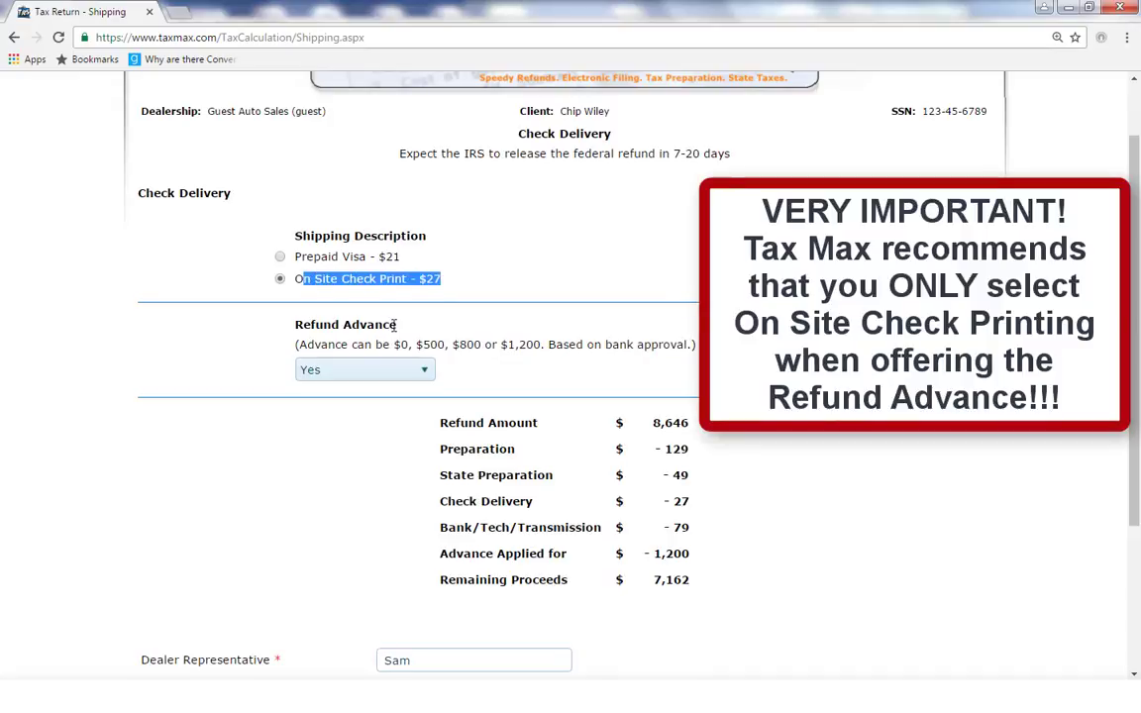
{"action": "left_click_drag", "start_coordinate": [394, 326], "coordinate": [316, 327]}
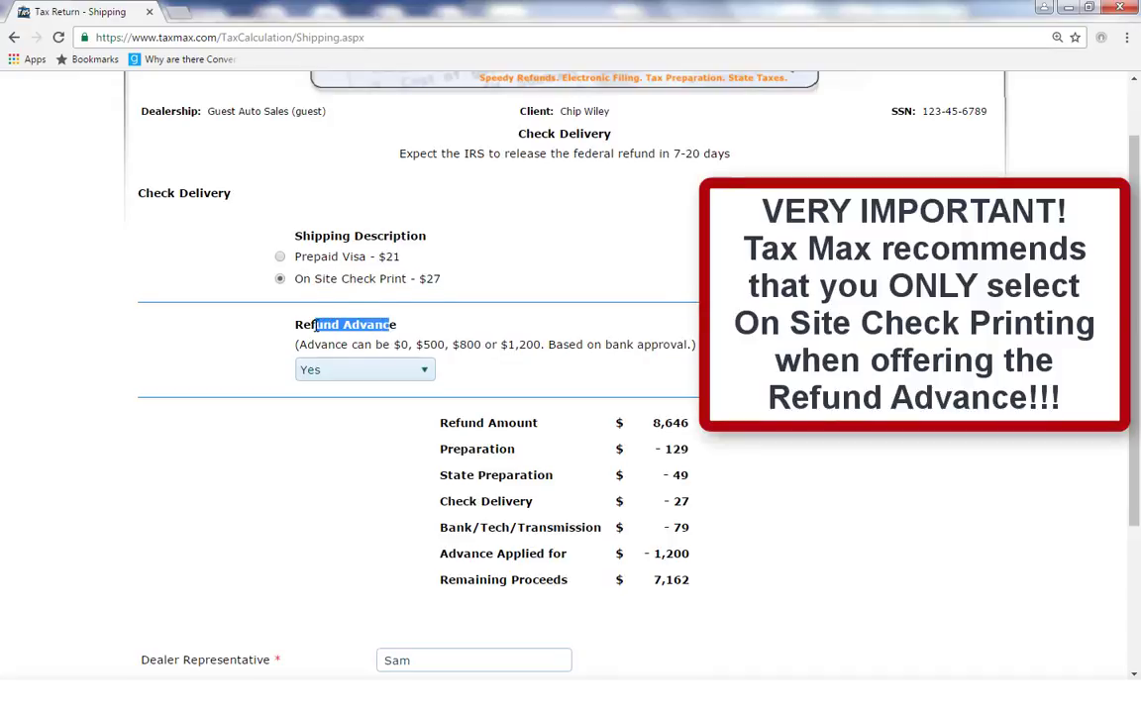
{"action": "left_click", "coordinate": [316, 327]}
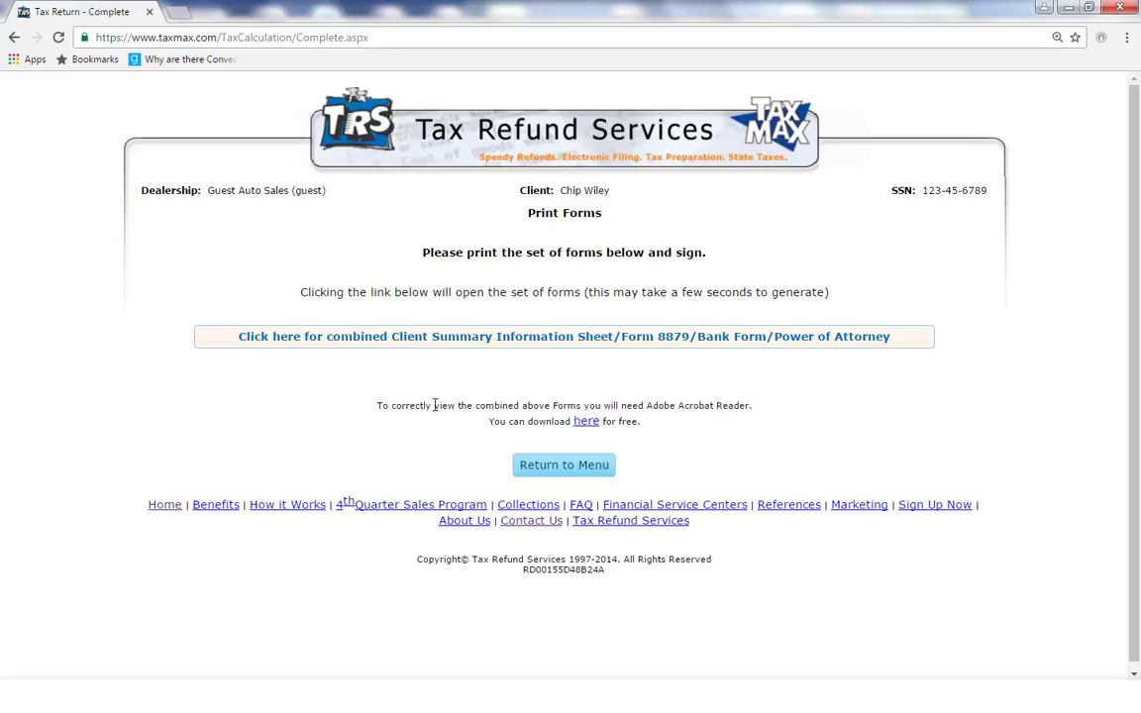
Open the combined client forms and examine the fee summary and the taxpayer and spouse signature lines of Form 8879.
{"action": "left_click", "coordinate": [364, 338]}
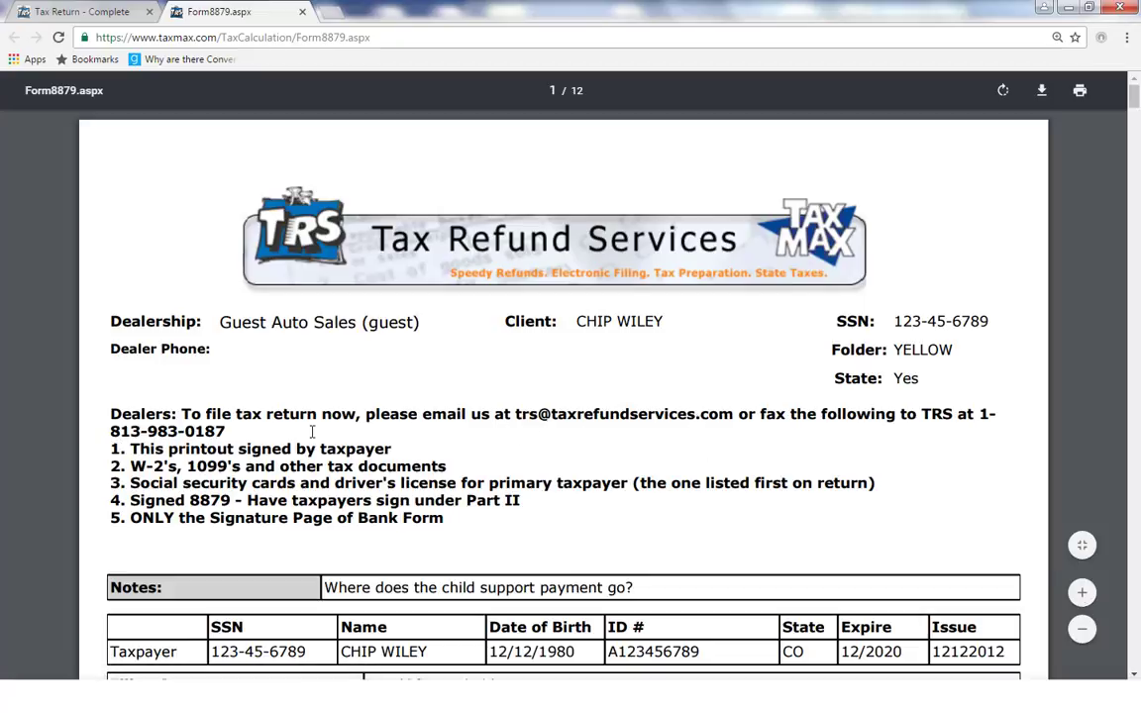
{"action": "scroll", "coordinate": [312, 435], "scroll_direction": "down", "scroll_amount": 15}
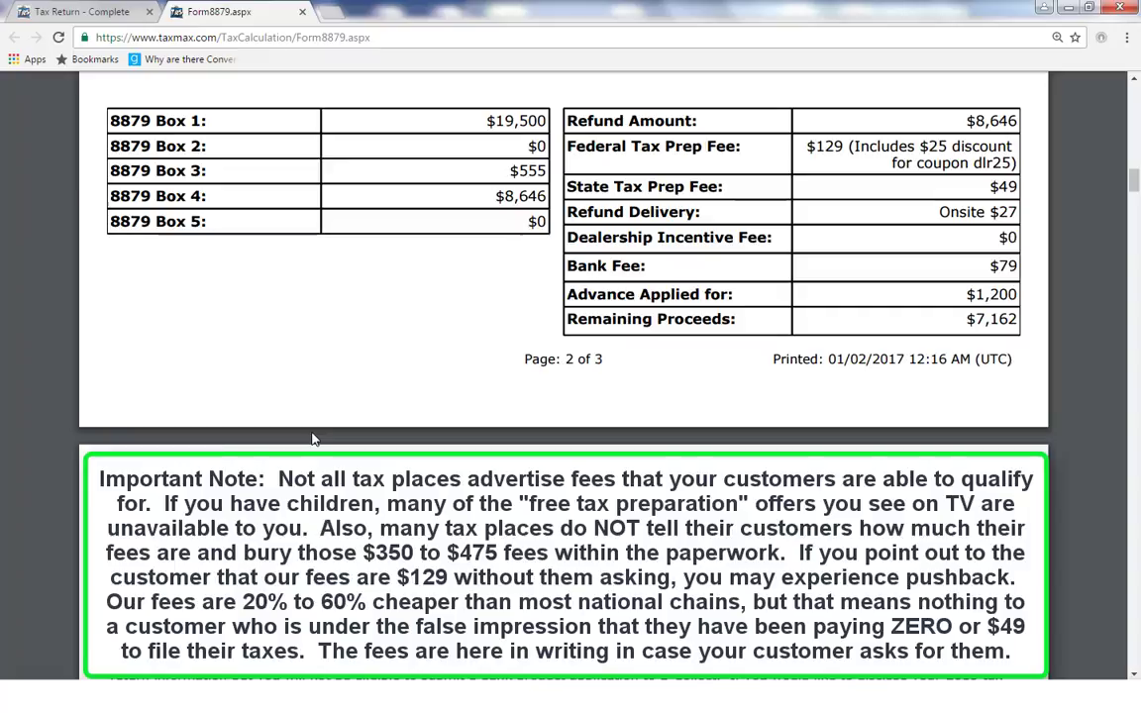
{"action": "scroll", "coordinate": [312, 439], "scroll_direction": "down", "scroll_amount": 5}
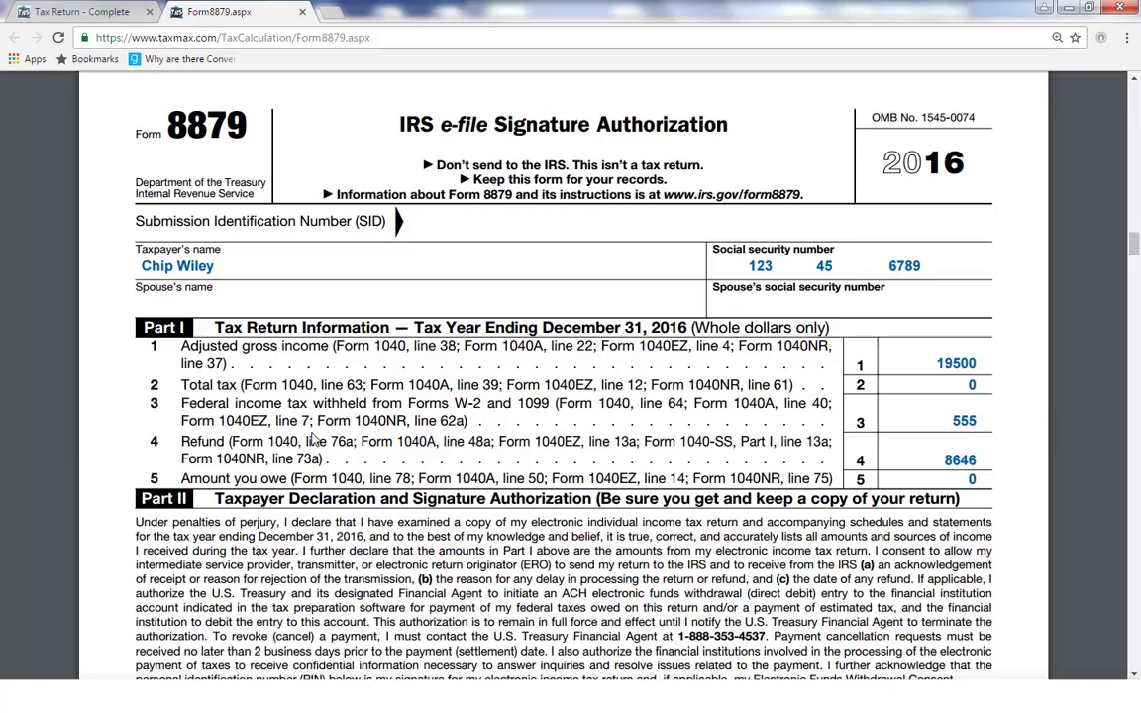
{"action": "scroll", "coordinate": [313, 439], "scroll_direction": "down", "scroll_amount": 5}
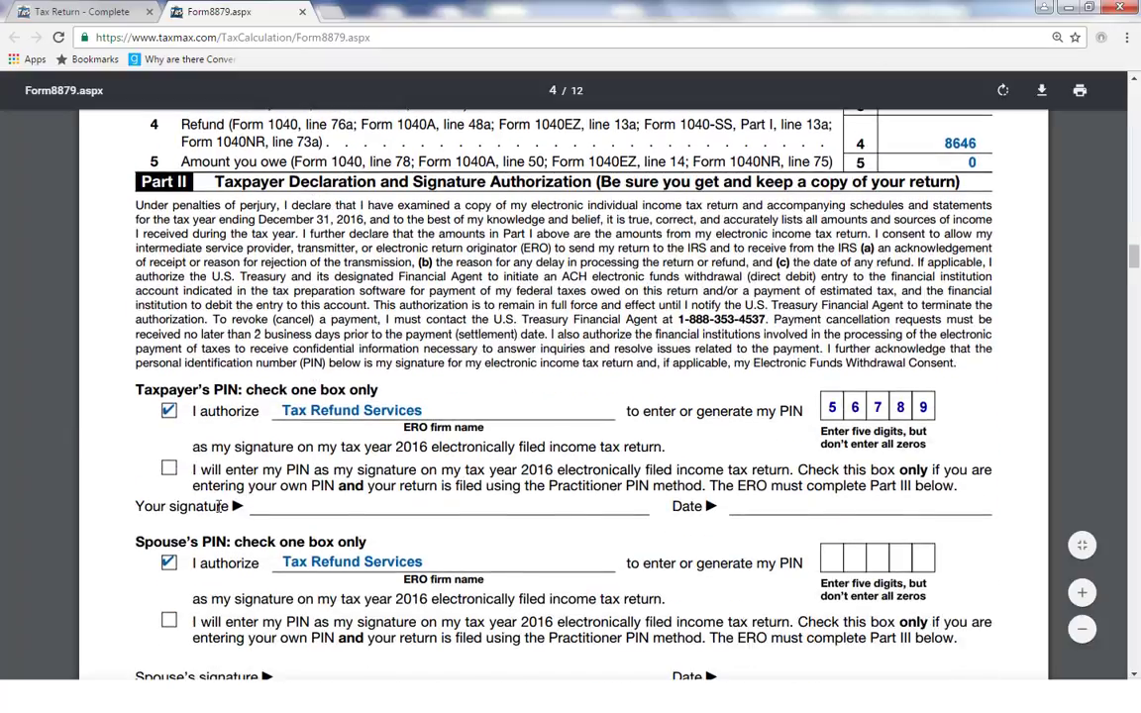
{"action": "left_click_drag", "start_coordinate": [228, 507], "coordinate": [129, 508]}
{"action": "scroll", "coordinate": [218, 473], "scroll_direction": "down", "scroll_amount": 3}
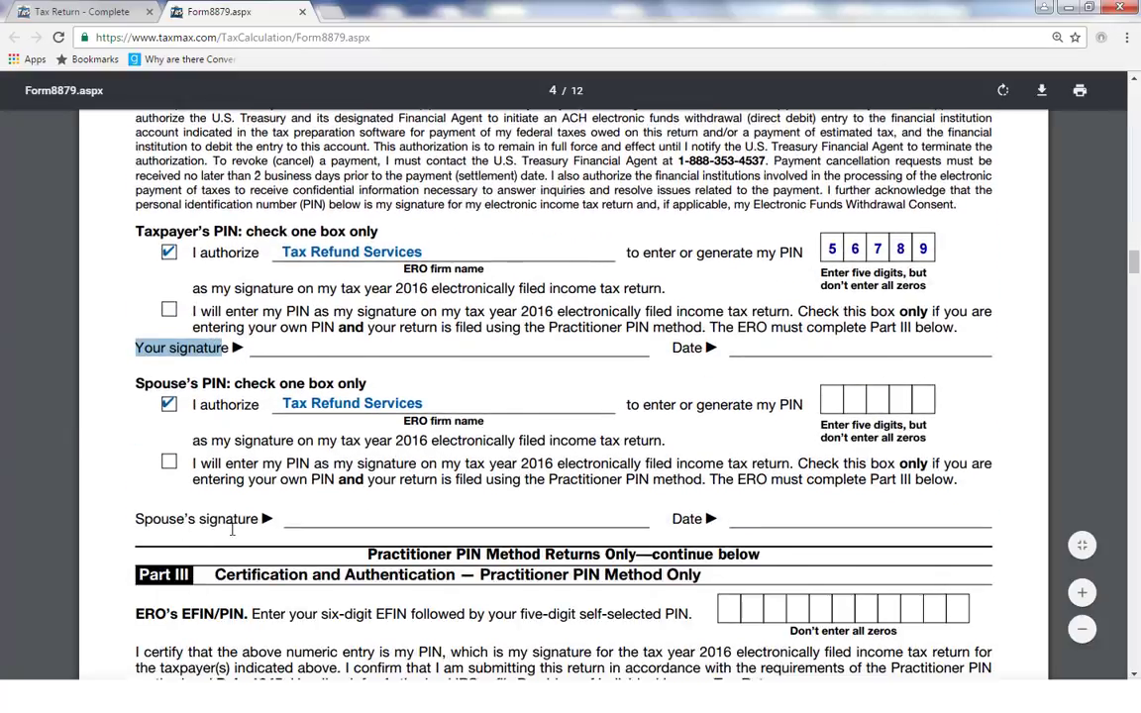
{"action": "left_click_drag", "start_coordinate": [255, 518], "coordinate": [151, 518]}
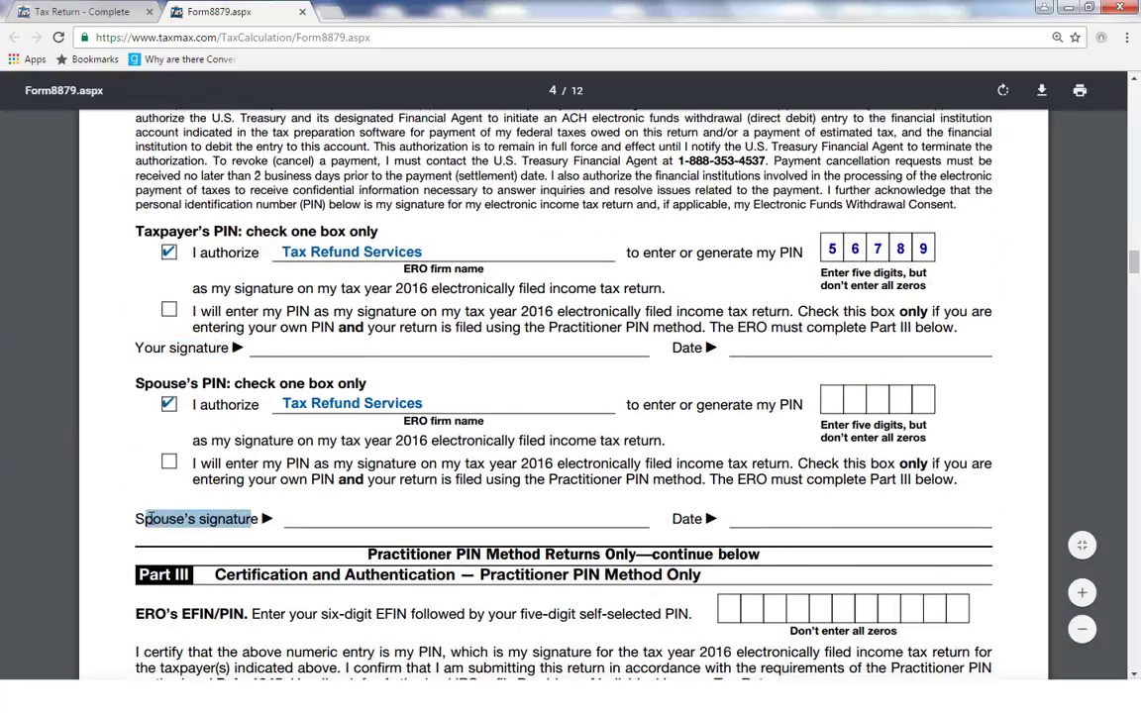
Look through the bank form's refund options and the Client Informational Handout in the combined forms document.
{"action": "scroll", "coordinate": [151, 521], "scroll_direction": "down", "scroll_amount": 15}
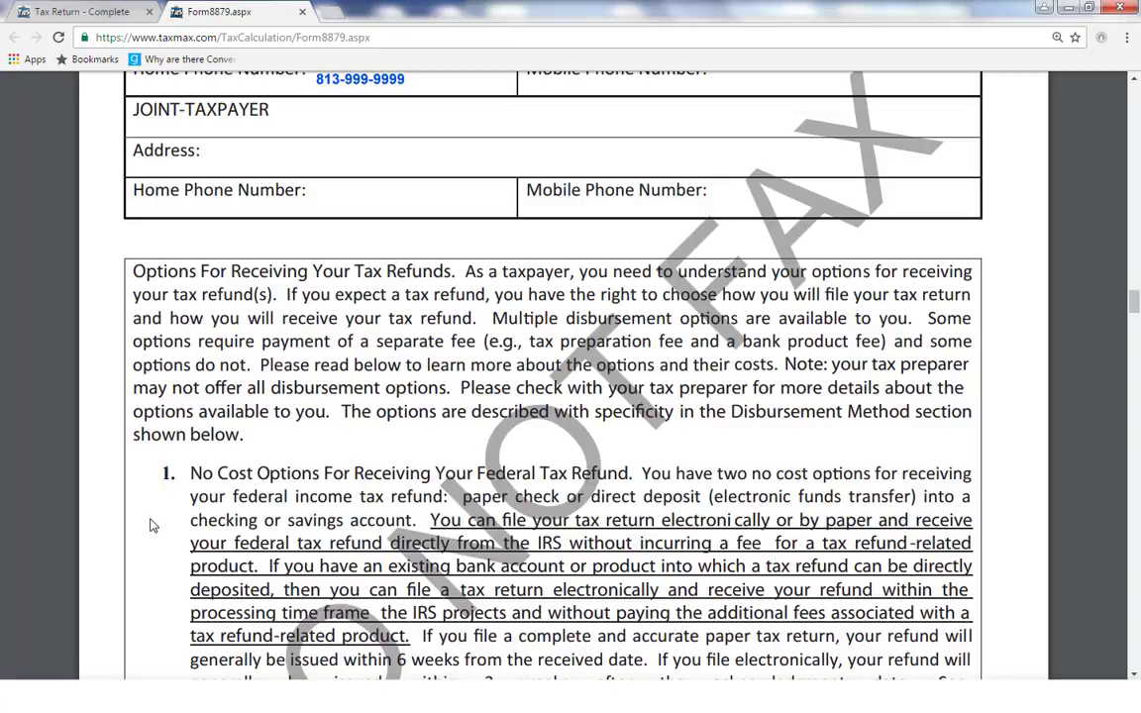
{"action": "scroll", "coordinate": [152, 525], "scroll_direction": "down", "scroll_amount": 2}
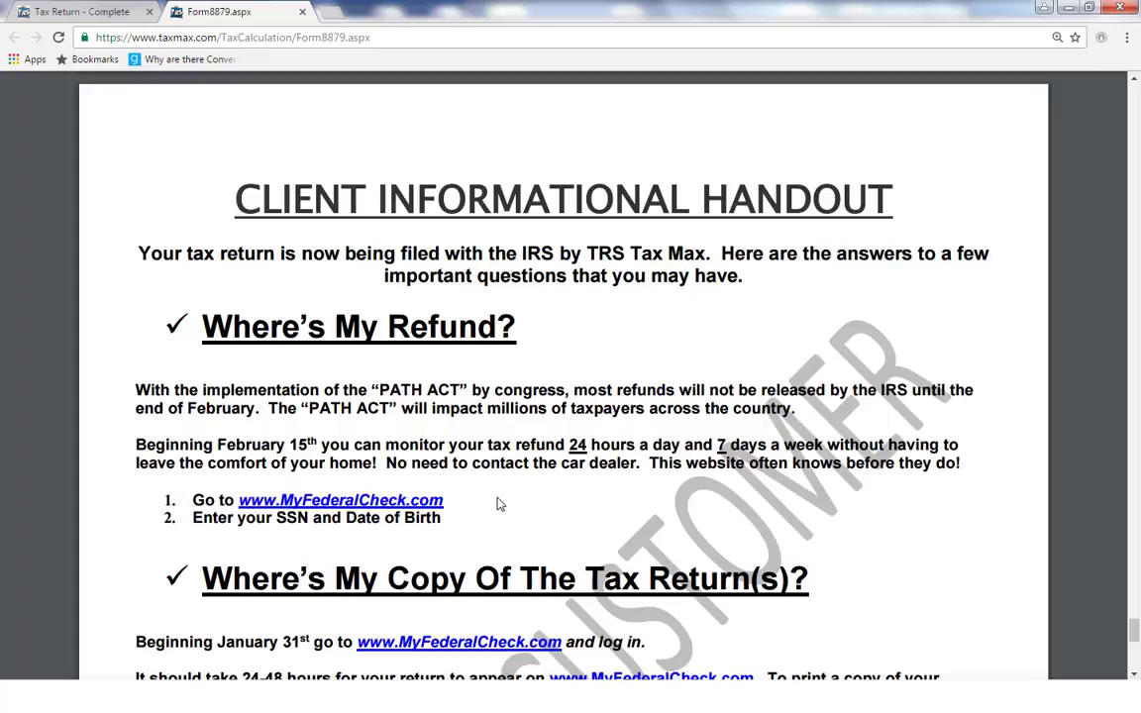
{"action": "scroll", "coordinate": [500, 504], "scroll_direction": "down", "scroll_amount": 5}
{"action": "scroll", "coordinate": [500, 505], "scroll_direction": "up", "scroll_amount": 2}
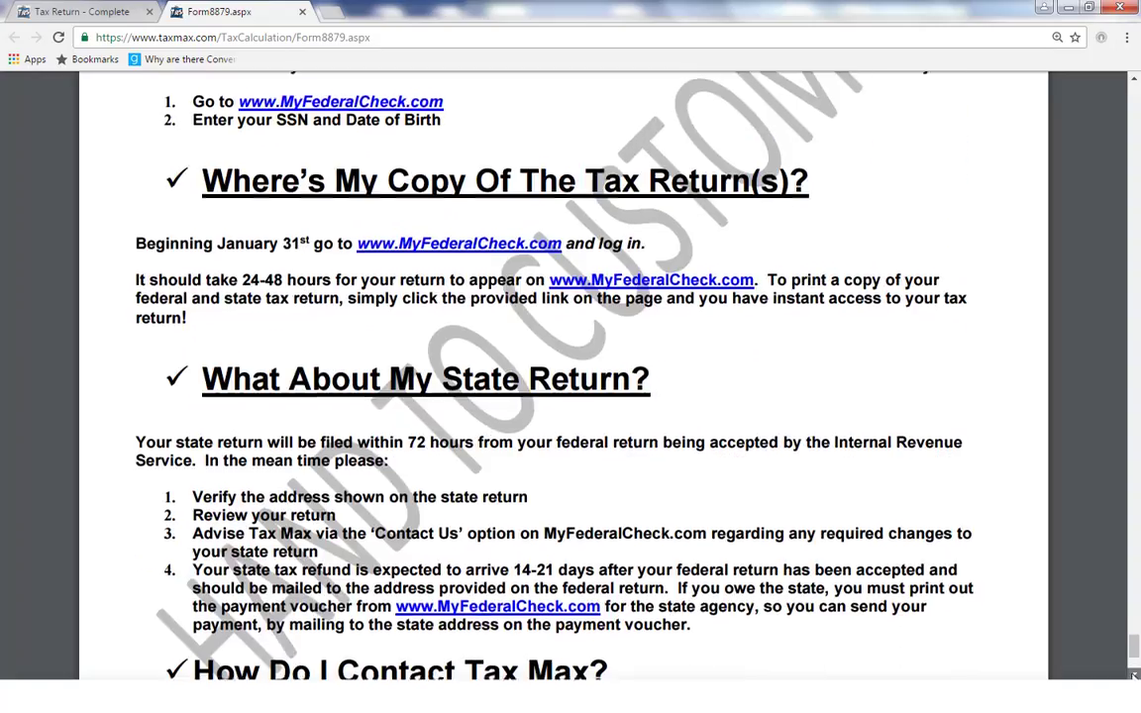
{"action": "scroll", "coordinate": [500, 504], "scroll_direction": "down", "scroll_amount": 1}
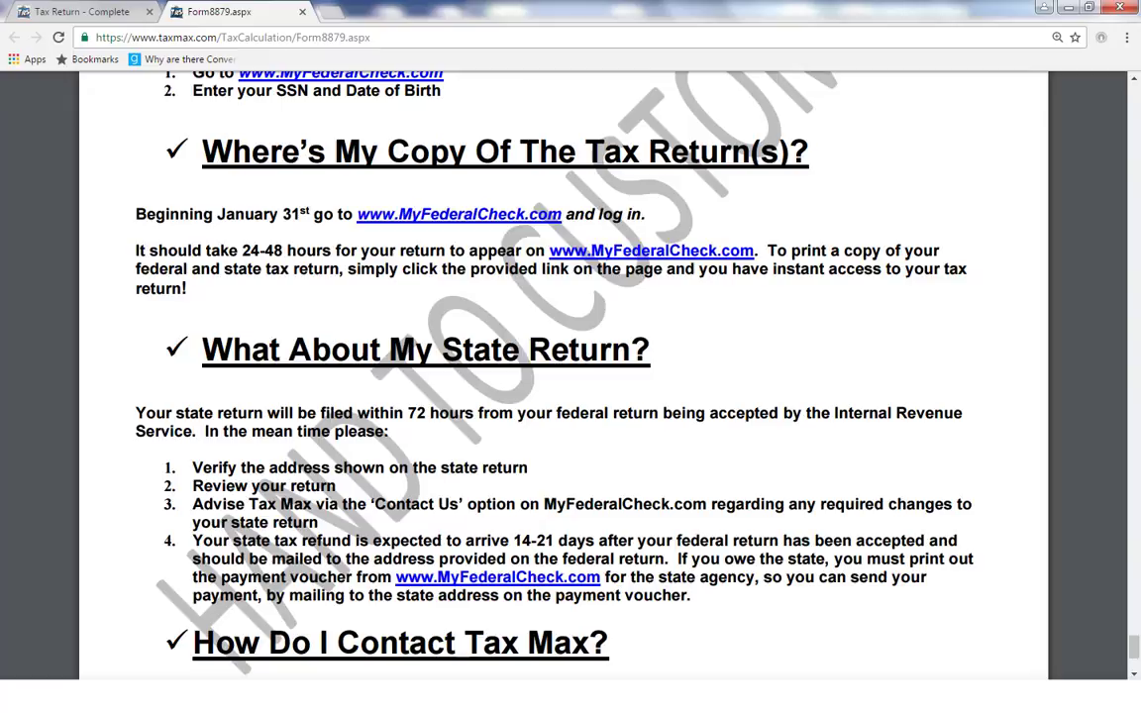
Return to the dealership menu from the forms document and open the Helpful Information and Training page.
{"action": "key", "text": "ctrl+shift+Tab"}
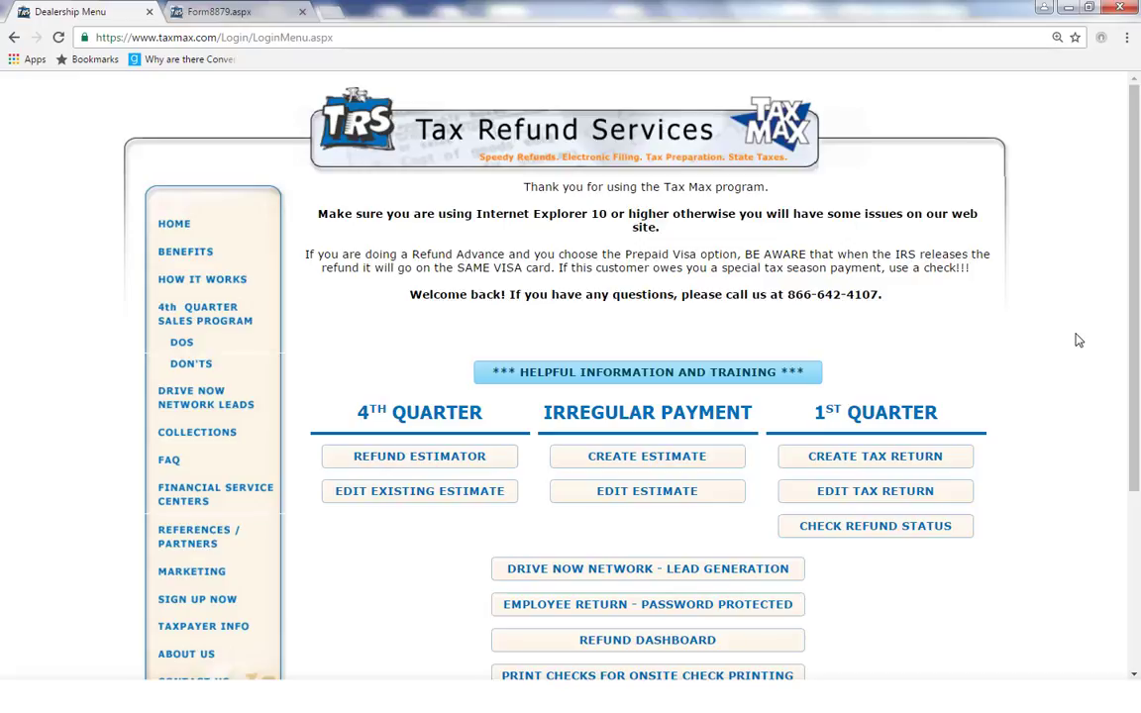
{"action": "left_click", "coordinate": [876, 536]}
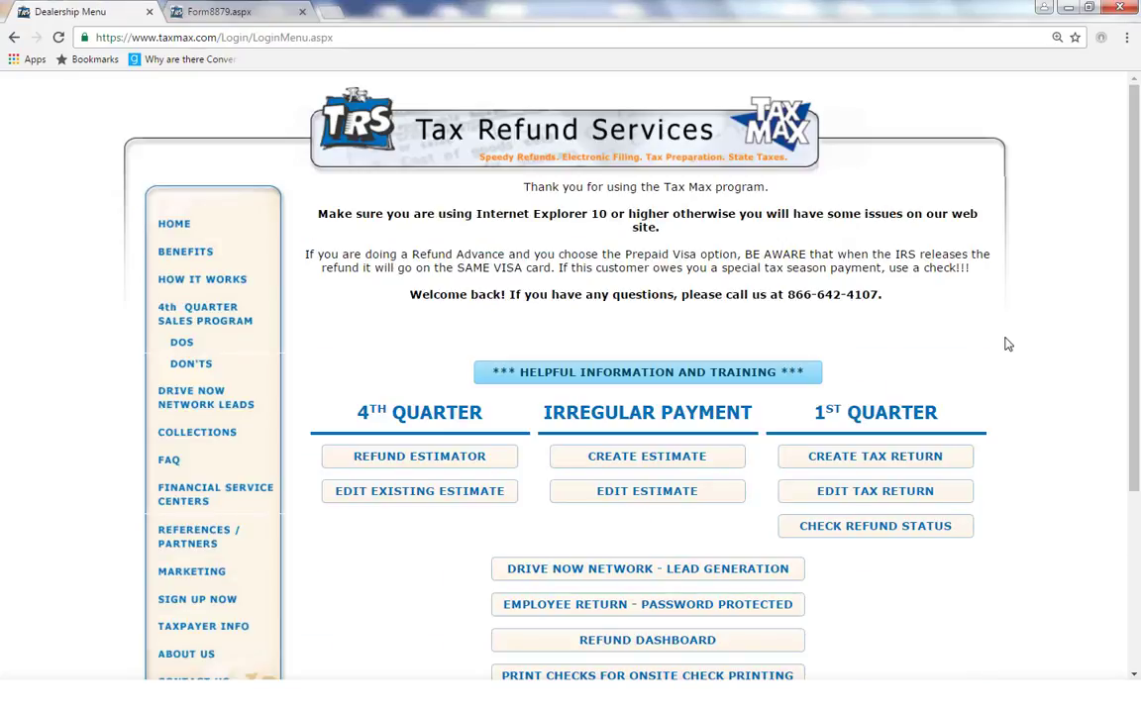
{"action": "left_click", "coordinate": [626, 374]}
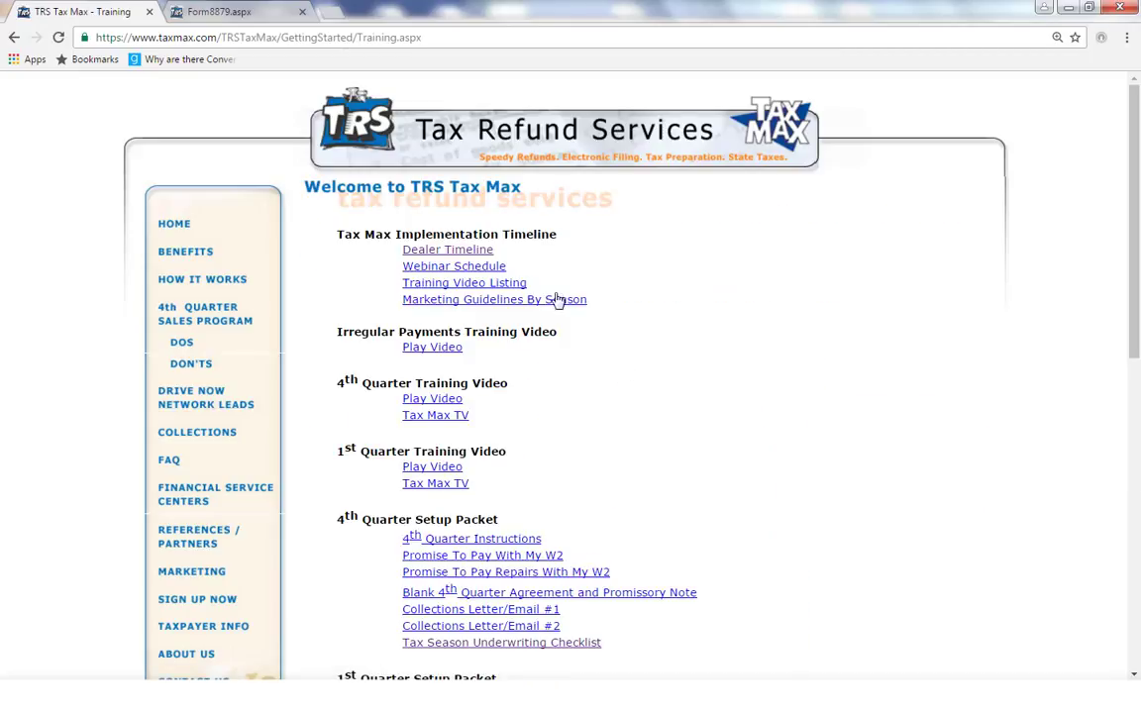
Download the Webinar Schedule from the implementation timeline section and open it in Microsoft Word.
{"action": "left_click", "coordinate": [468, 269]}
{"action": "left_click", "coordinate": [165, 662]}
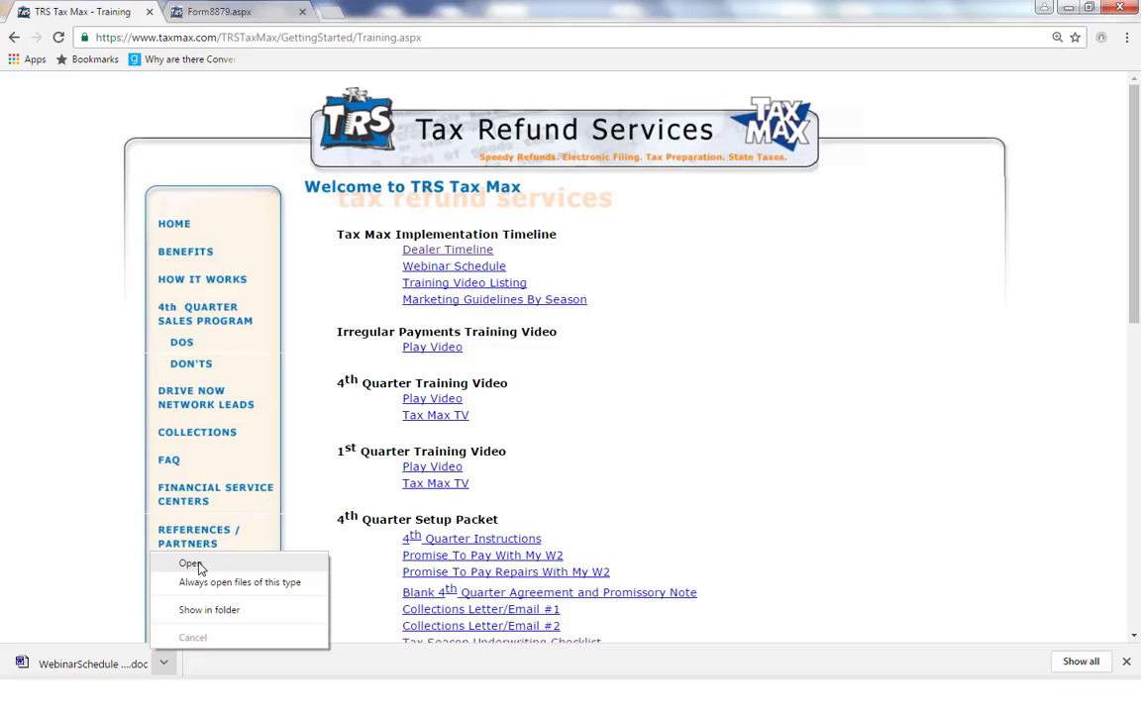
{"action": "left_click", "coordinate": [200, 566]}
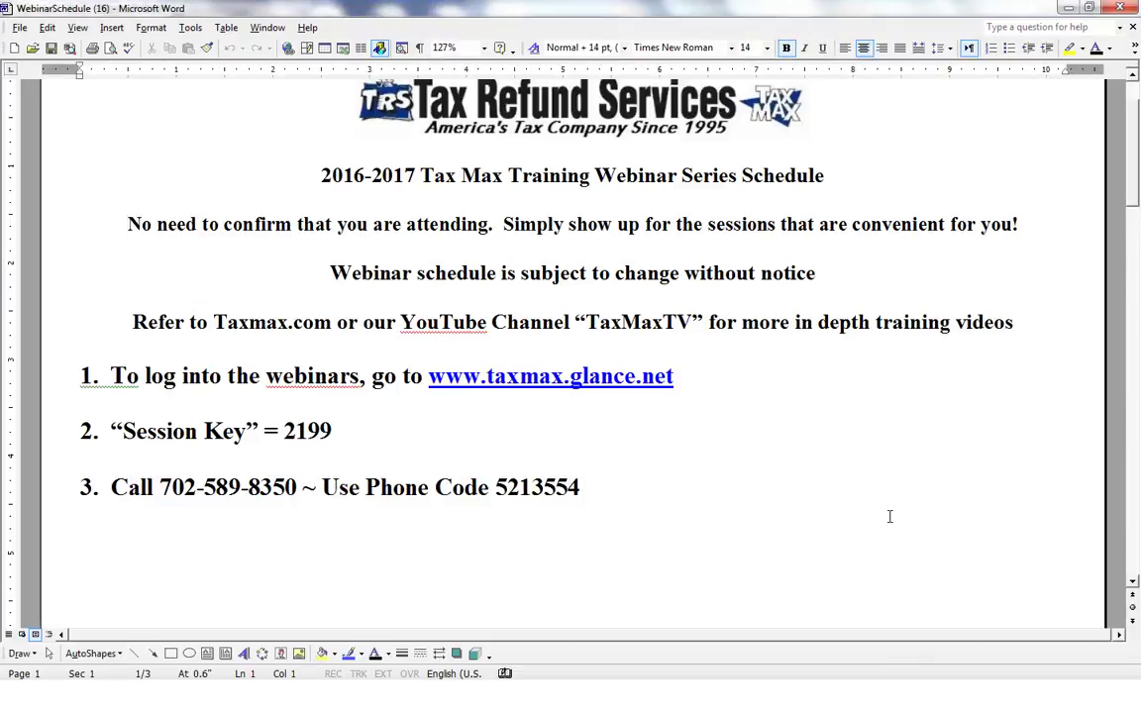